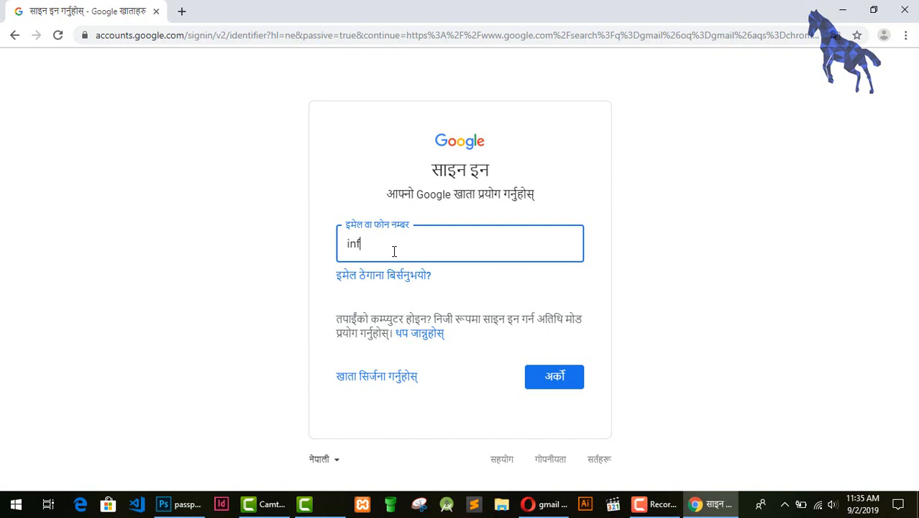
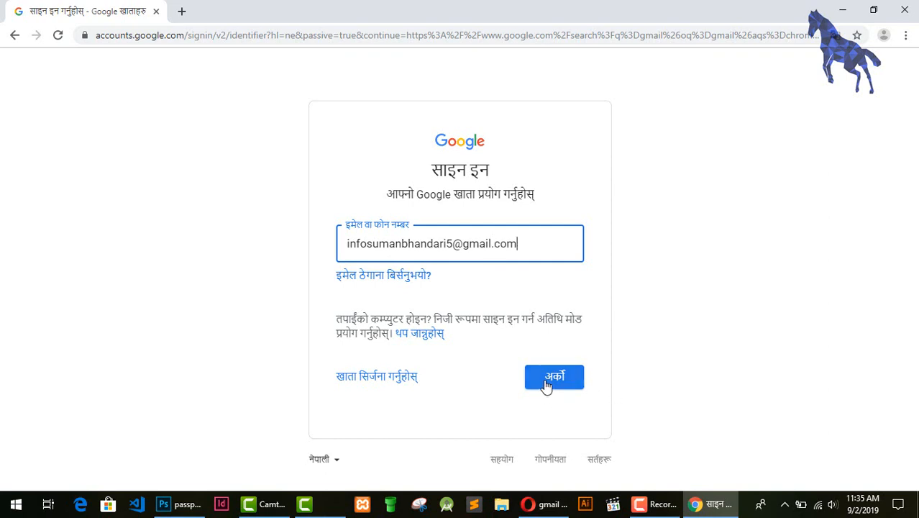
Sign in to Google with the account e-mail and password, and save the password in Chrome
{"action": "left_click", "coordinate": [546, 385]}
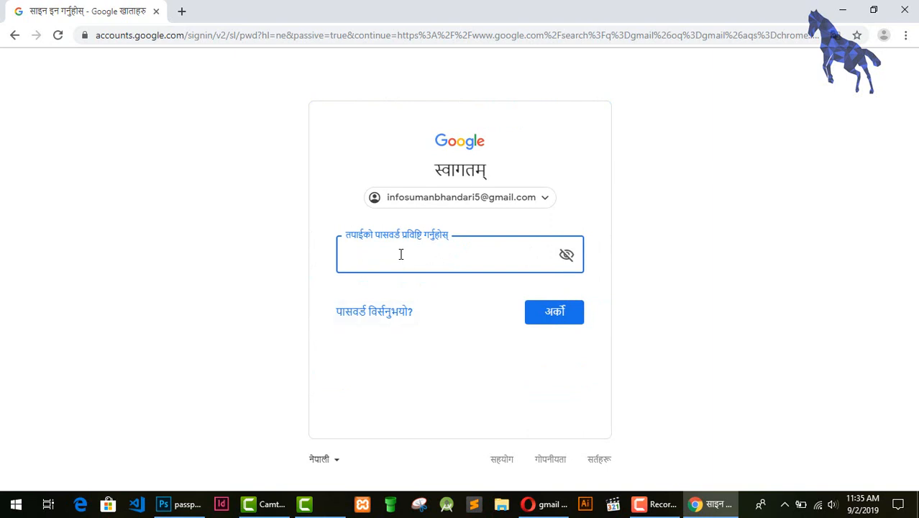
{"action": "type", "text": "************"}
{"action": "left_click", "coordinate": [556, 313]}
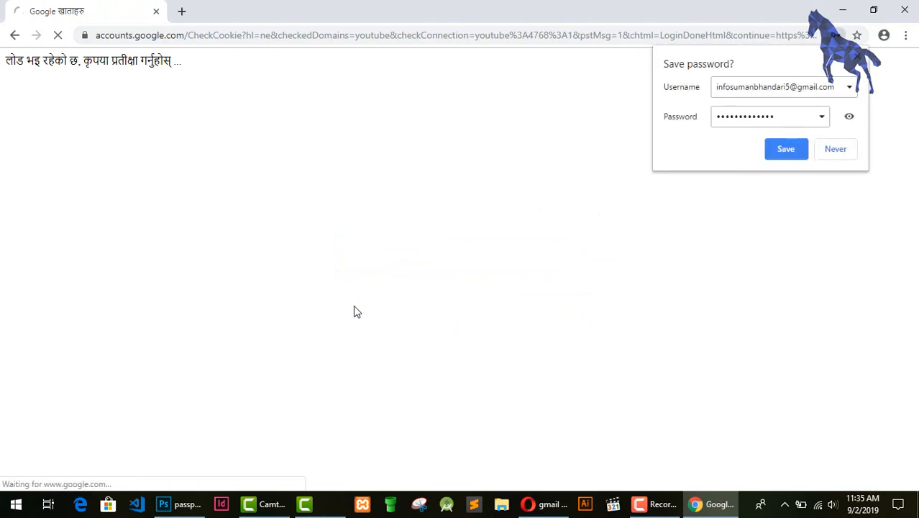
{"action": "left_click", "coordinate": [789, 152]}
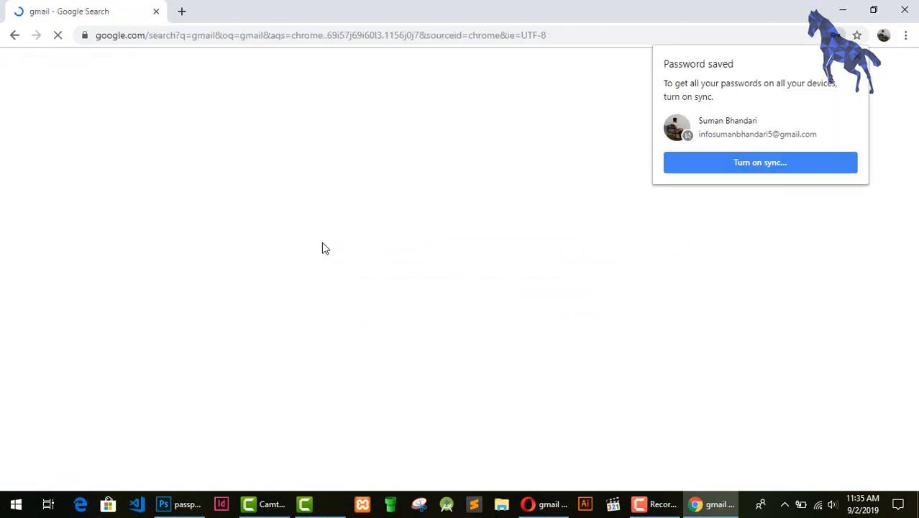
{"action": "key", "text": "ctrl+t"}
{"action": "type", "text": "www."}
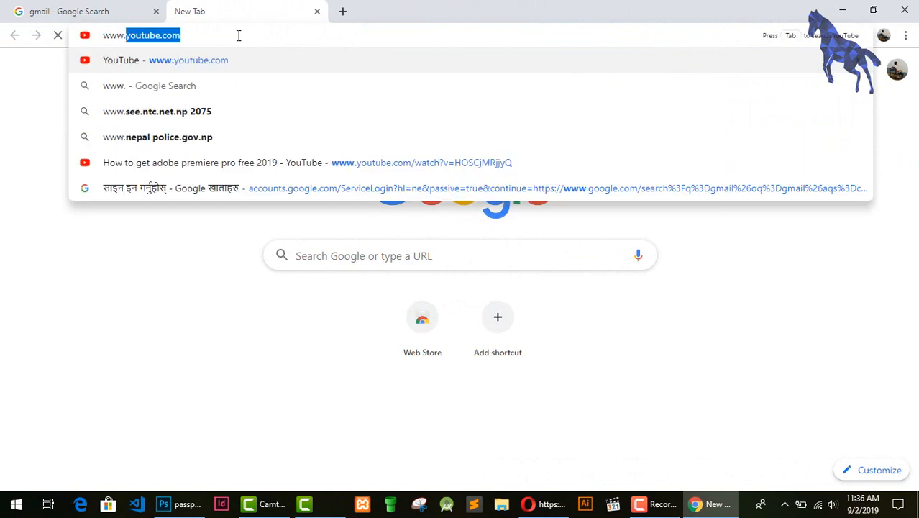
{"action": "type", "text": "l"}
{"action": "key", "text": "BackSpace"}
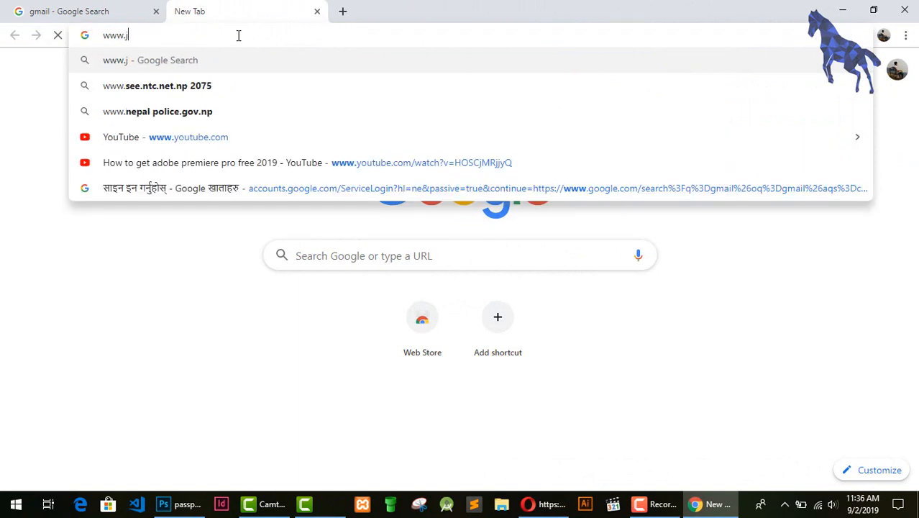
{"action": "type", "text": "jlpt.or"}
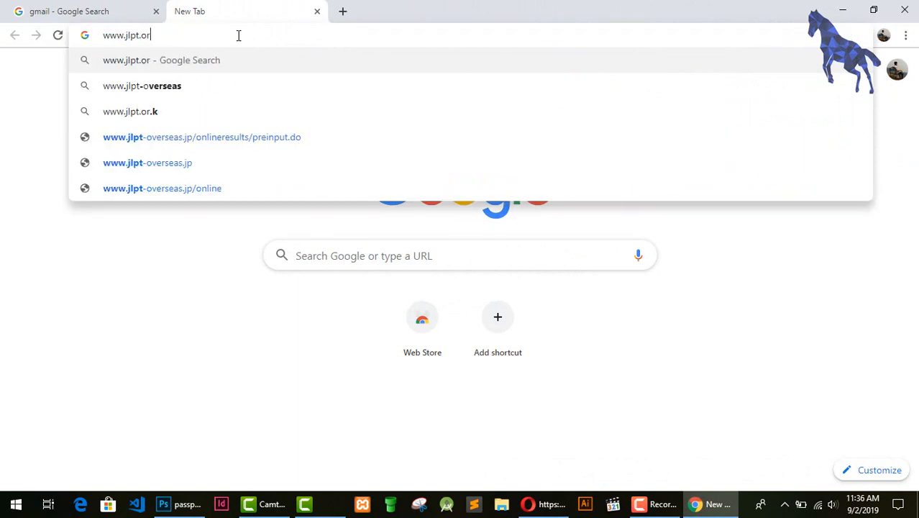
{"action": "type", "text": "g.np"}
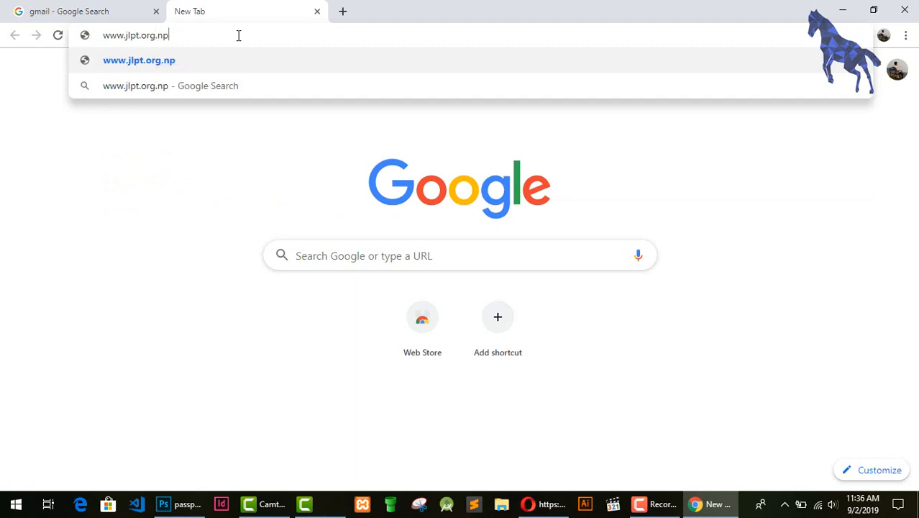
{"action": "key", "text": "Return"}
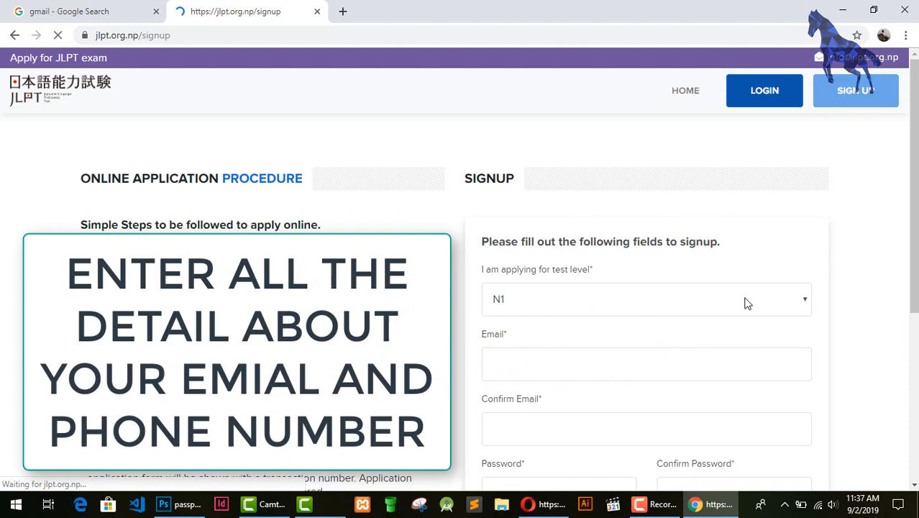
Choose test level N4 and enter the account e-mail in Email and Confirm Email
{"action": "left_click", "coordinate": [800, 302]}
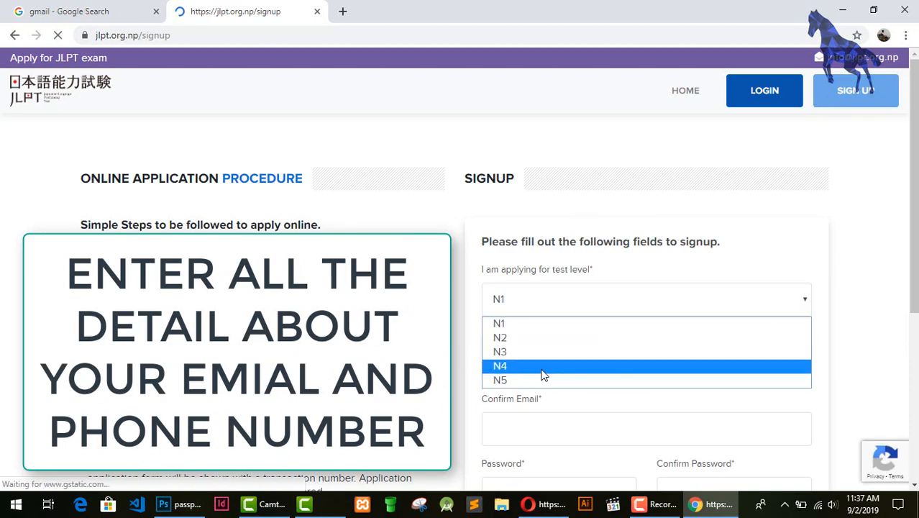
{"action": "left_click", "coordinate": [541, 367]}
{"action": "scroll", "coordinate": [542, 372], "scroll_direction": "down", "scroll_amount": 4}
{"action": "scroll", "coordinate": [498, 185], "scroll_direction": "up", "scroll_amount": 2}
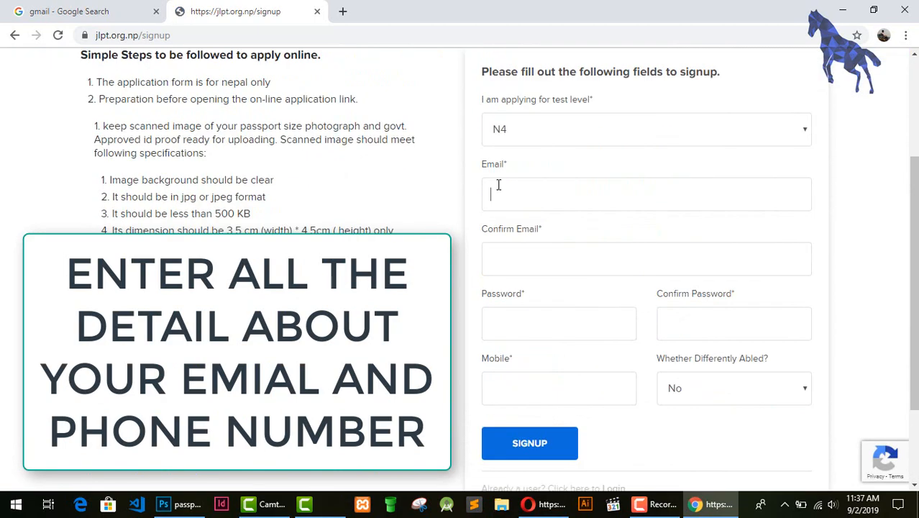
{"action": "left_click", "coordinate": [498, 184]}
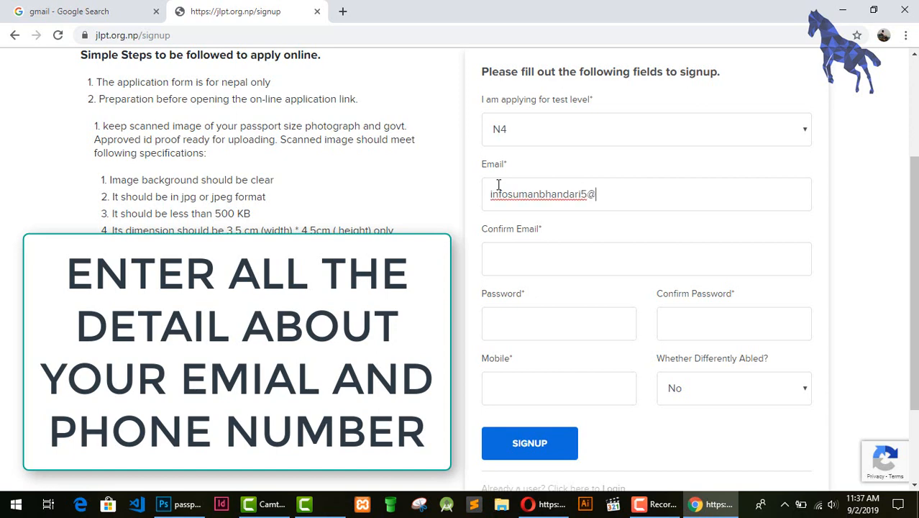
{"action": "left_click", "coordinate": [522, 260]}
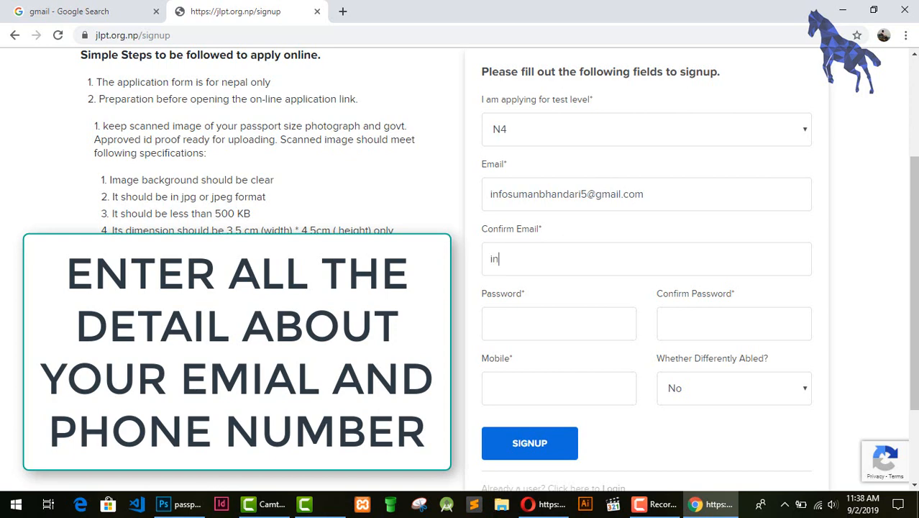
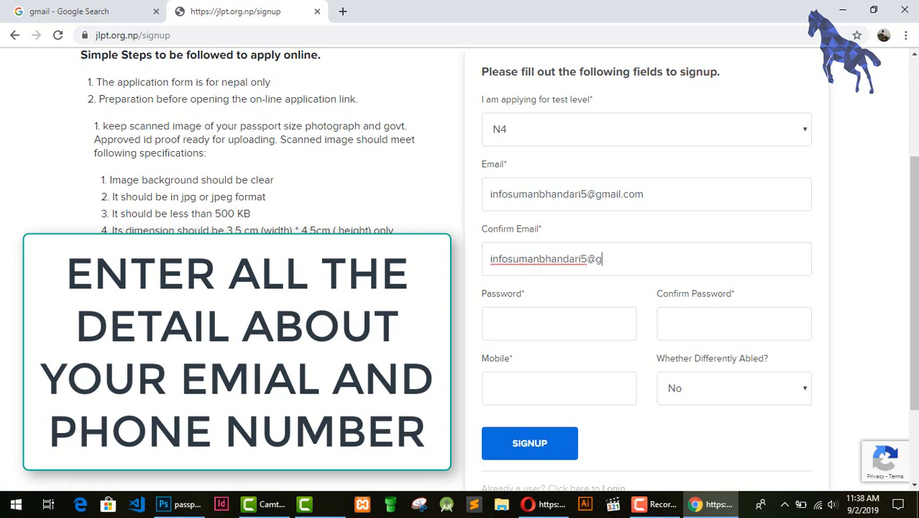
Enter and confirm the password, fill in the mobile number, and submit the signup
{"action": "left_click", "coordinate": [515, 329]}
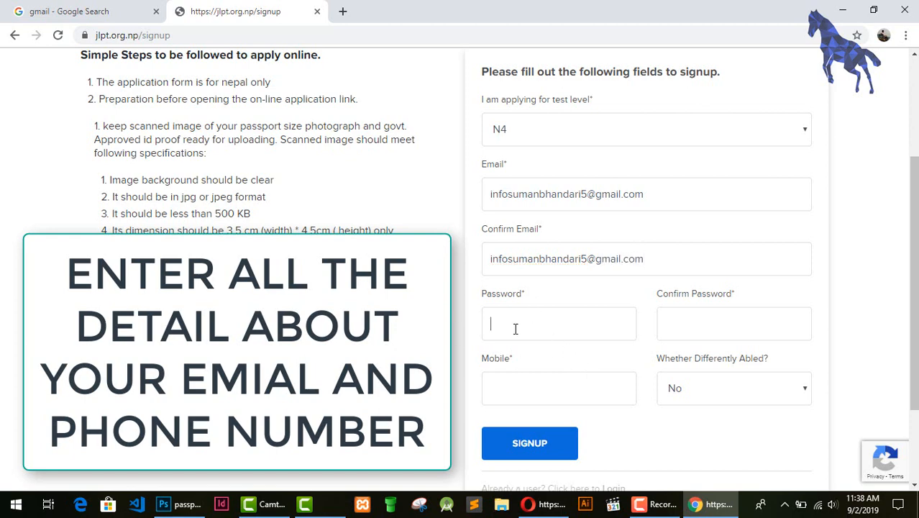
{"action": "type", "text": "••••••••••••"}
{"action": "left_click", "coordinate": [693, 329]}
{"action": "type", "text": "••••••••••••"}
{"action": "left_click", "coordinate": [554, 399]}
{"action": "type", "text": "98"}
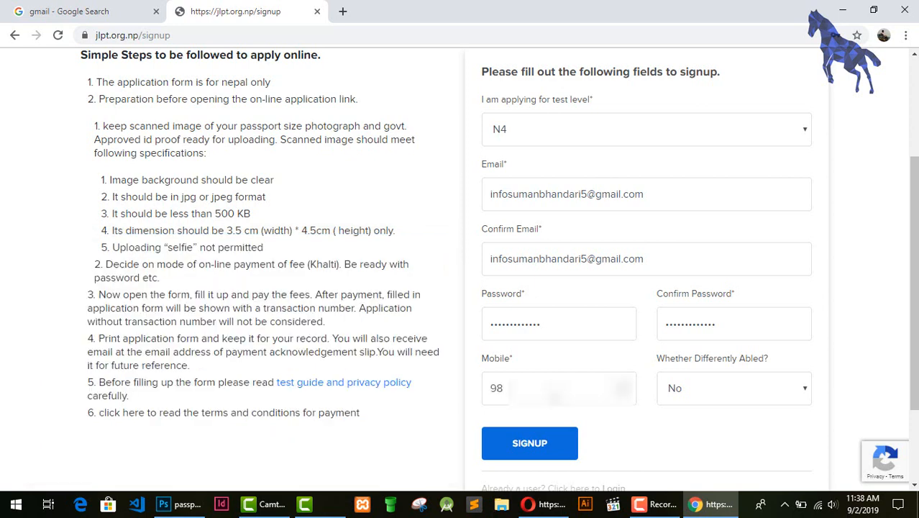
{"action": "type", "text": "4*****"}
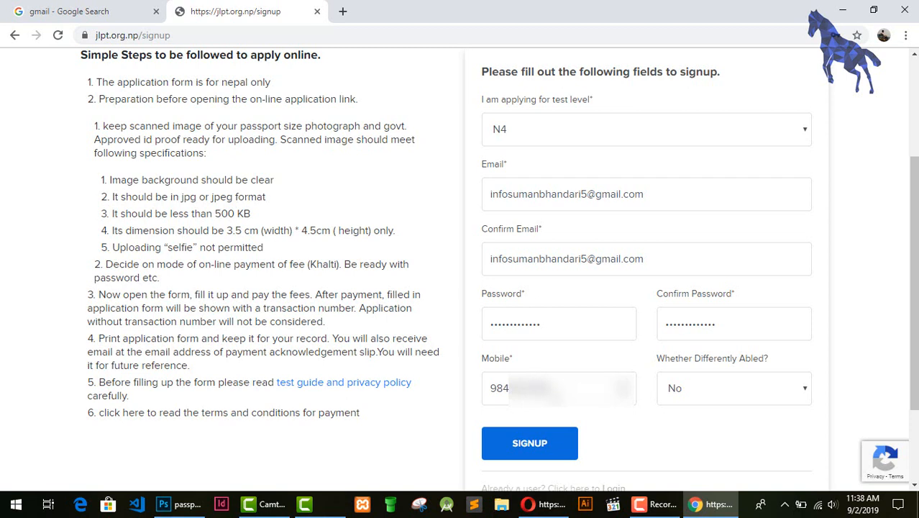
{"action": "key", "text": "BackSpace"}
{"action": "key", "text": "BackSpace"}
{"action": "key", "text": "BackSpace"}
{"action": "key", "text": "BackSpace"}
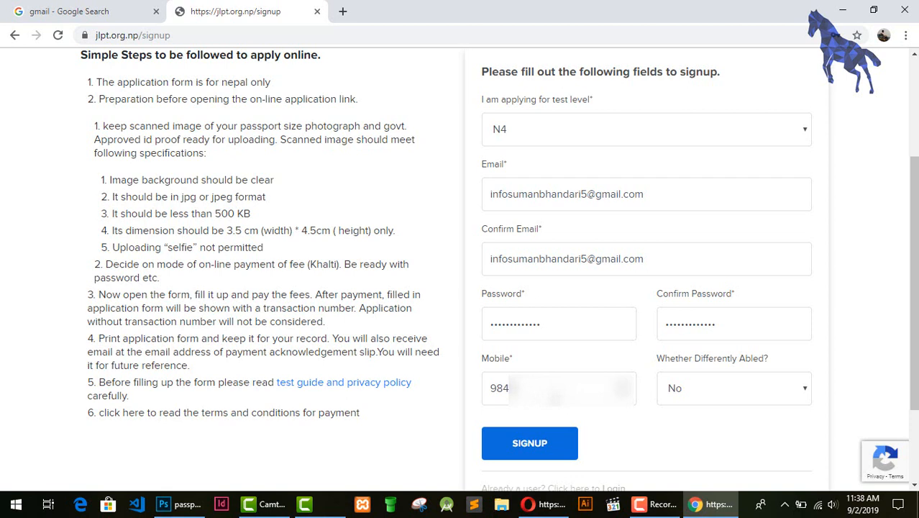
{"action": "type", "text": "**"}
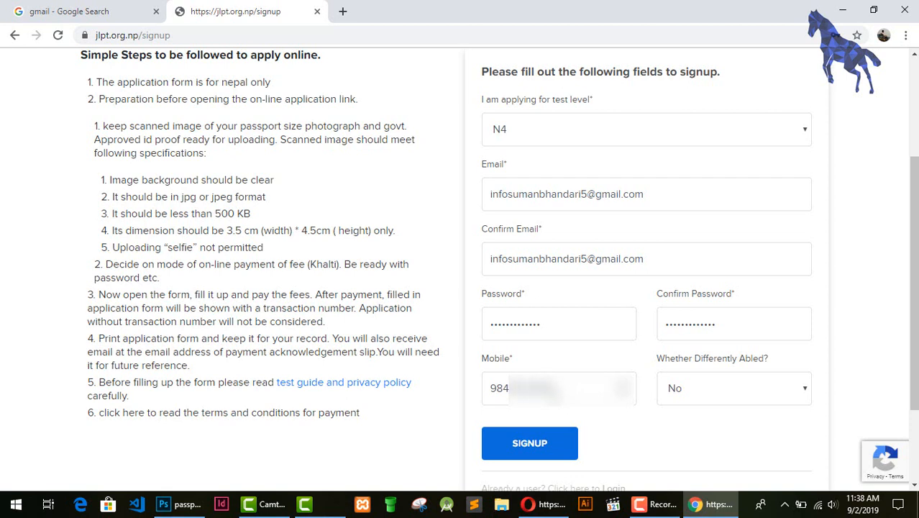
{"action": "left_click", "coordinate": [532, 461]}
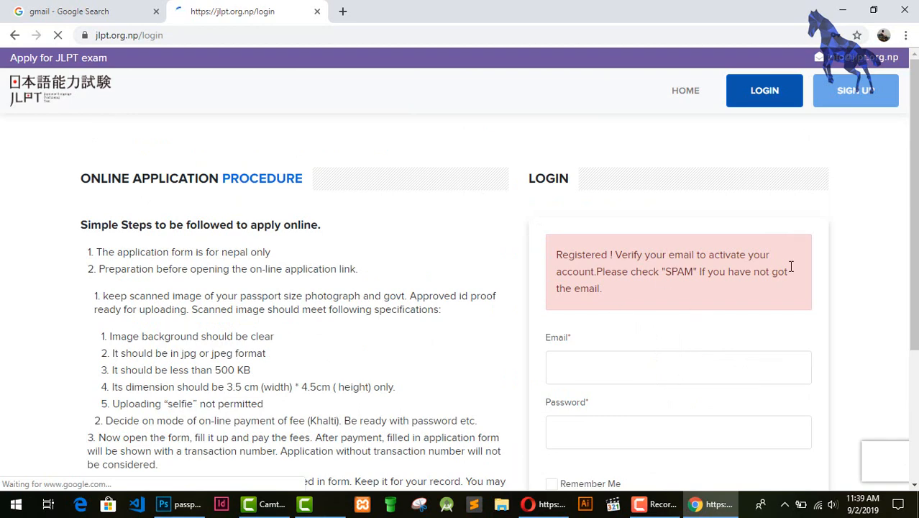
Open the JLPT Email Verification message in Gmail and verify the address
{"action": "left_click", "coordinate": [67, 11]}
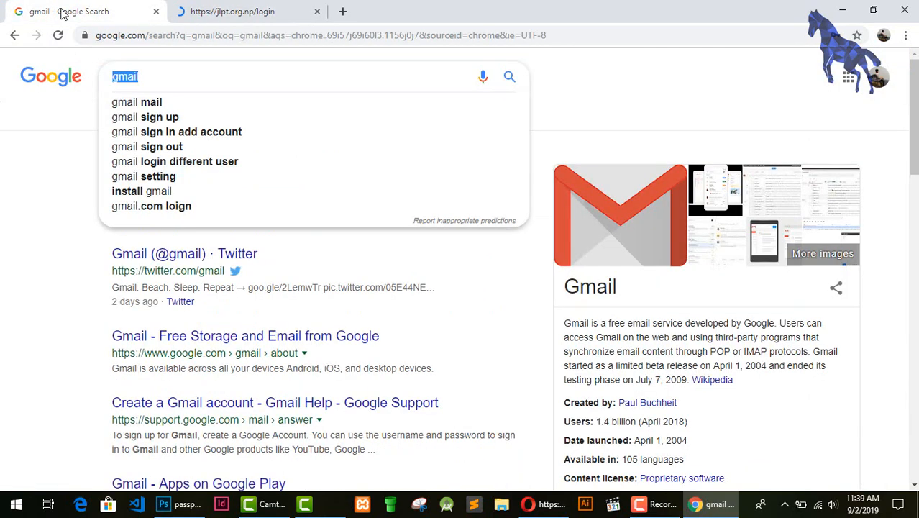
{"action": "left_click", "coordinate": [849, 77]}
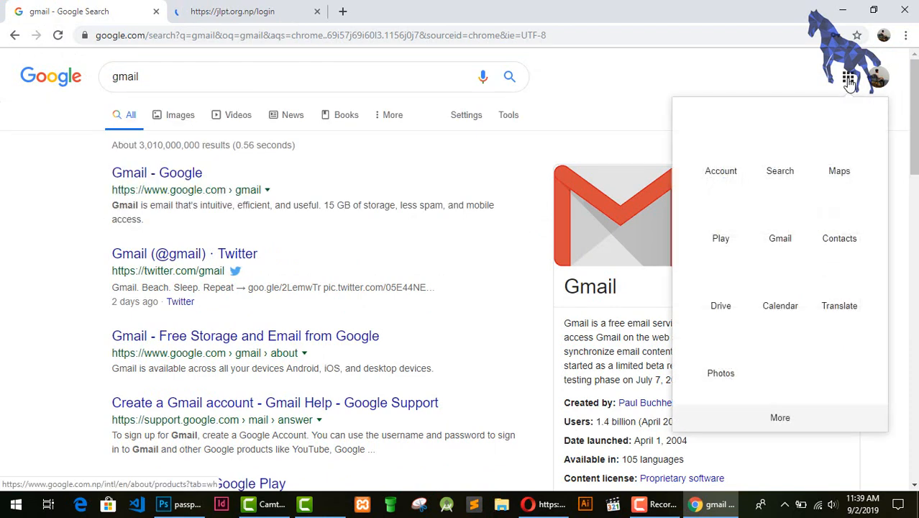
{"action": "left_click", "coordinate": [784, 245]}
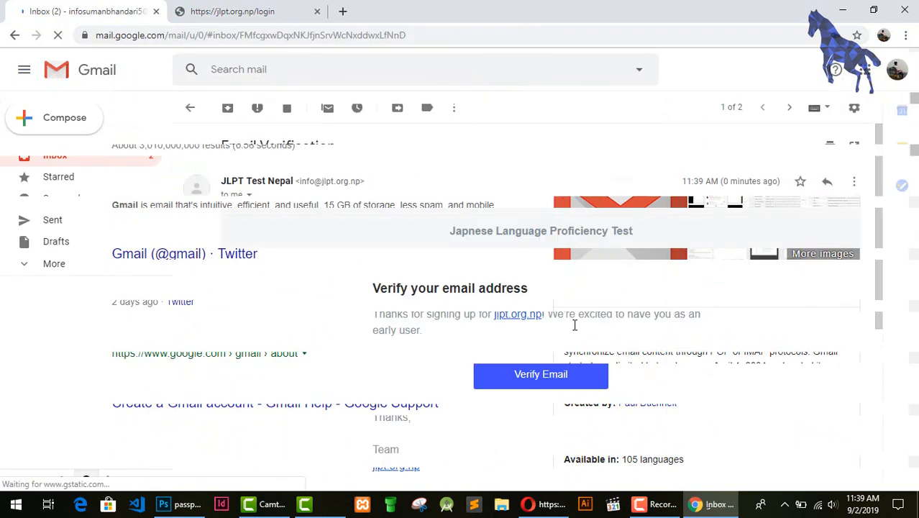
{"action": "left_click", "coordinate": [547, 387]}
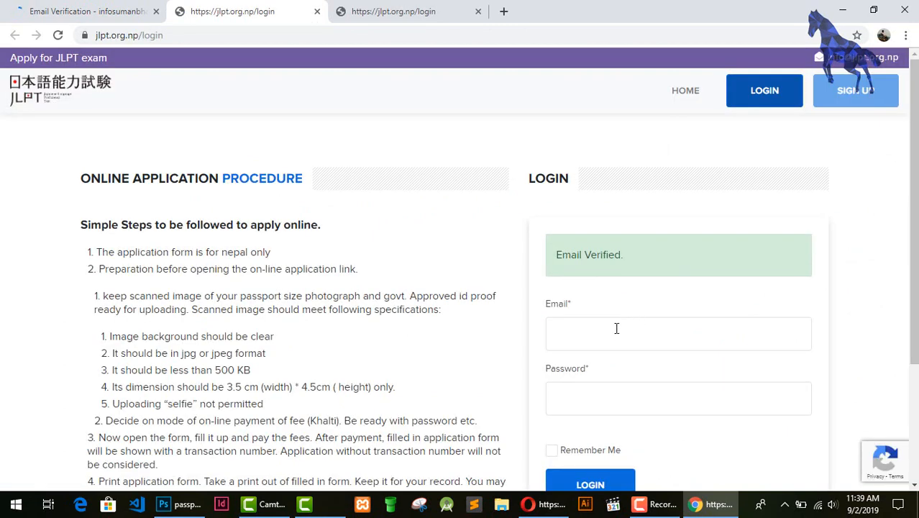
Log in to JLPT Nepal with the saved e-mail and password, saving the password in Chrome
{"action": "left_click", "coordinate": [598, 334]}
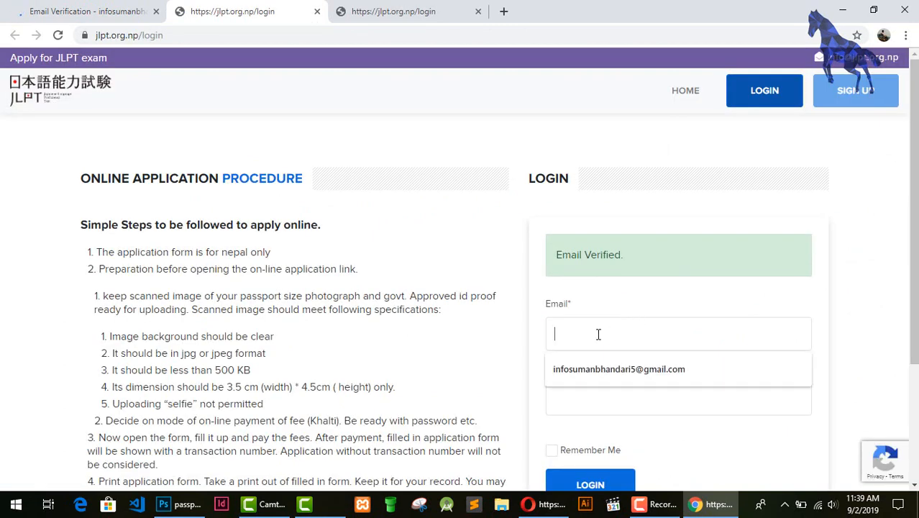
{"action": "left_click", "coordinate": [630, 379]}
{"action": "left_click", "coordinate": [600, 391]}
{"action": "type", "text": "•••"}
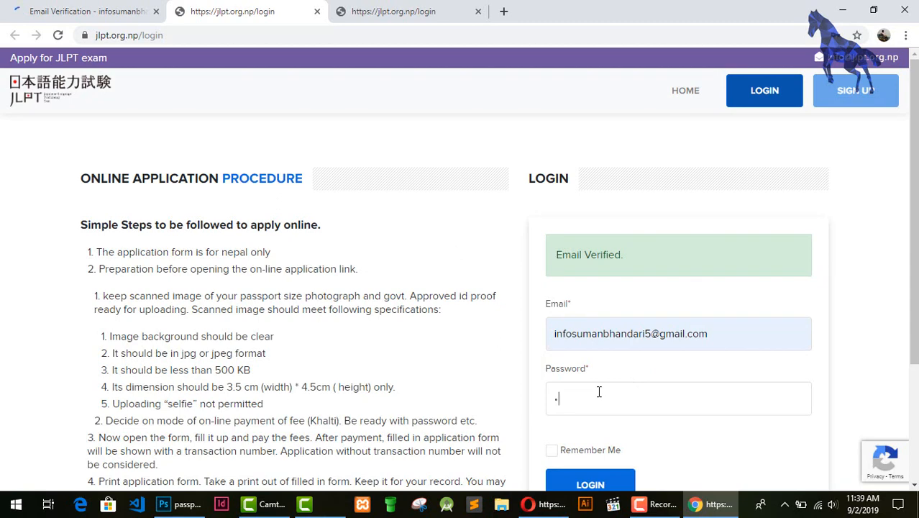
{"action": "type", "text": "••••••••••"}
{"action": "left_click", "coordinate": [591, 484]}
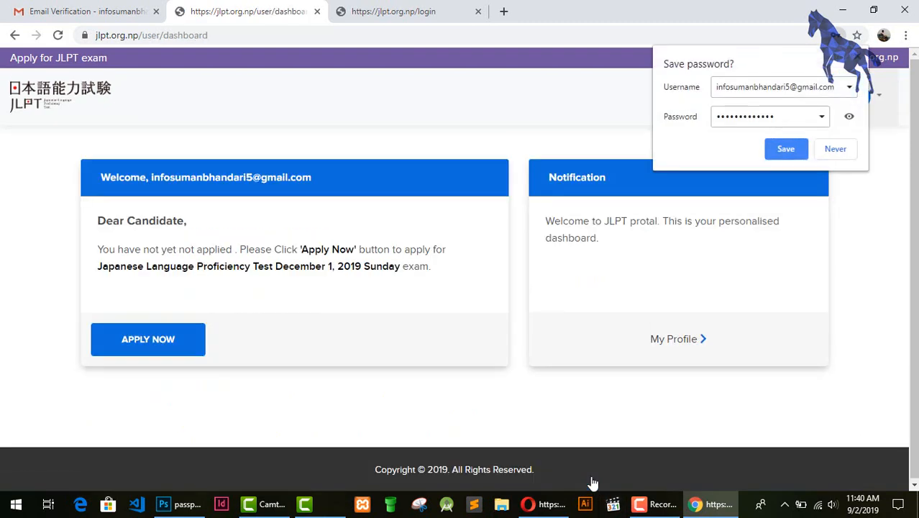
{"action": "left_click", "coordinate": [780, 150]}
Start a new application with Kathmandu as test site, entering the applicant's name and Male gender
{"action": "left_click", "coordinate": [127, 346]}
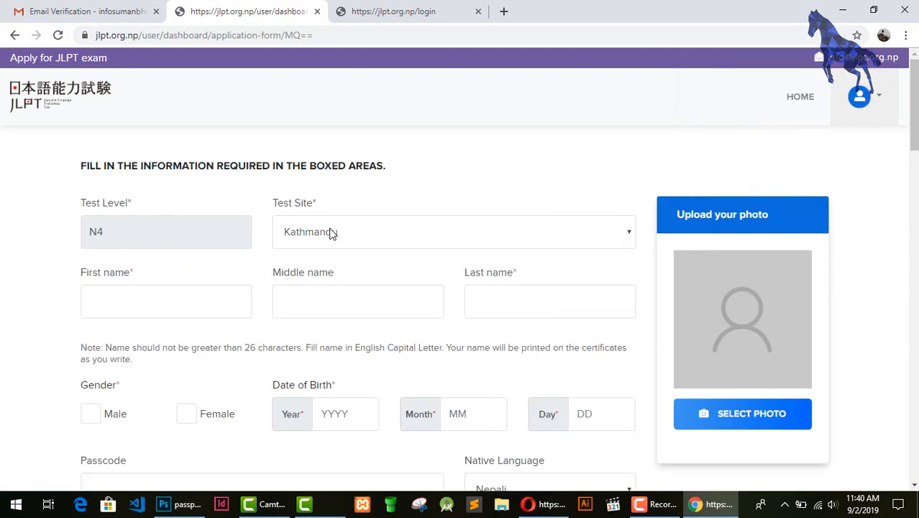
{"action": "left_click", "coordinate": [627, 237]}
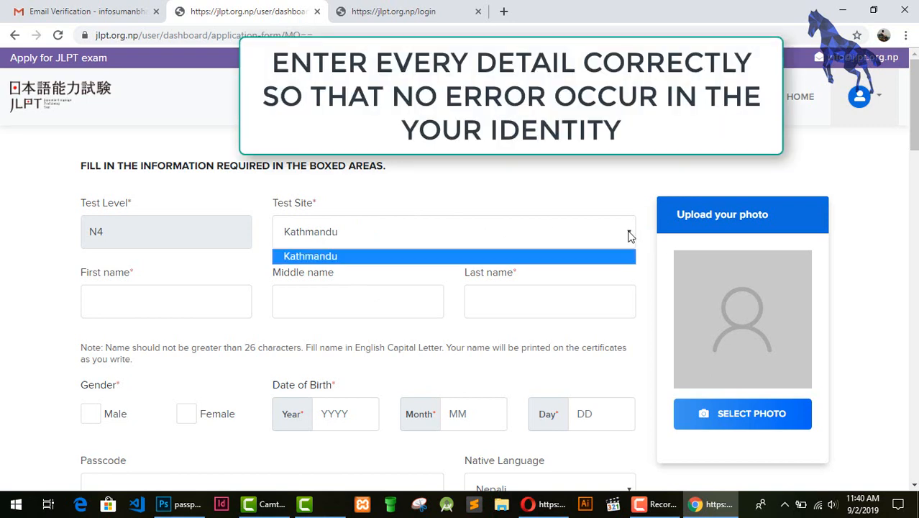
{"action": "left_click", "coordinate": [628, 237]}
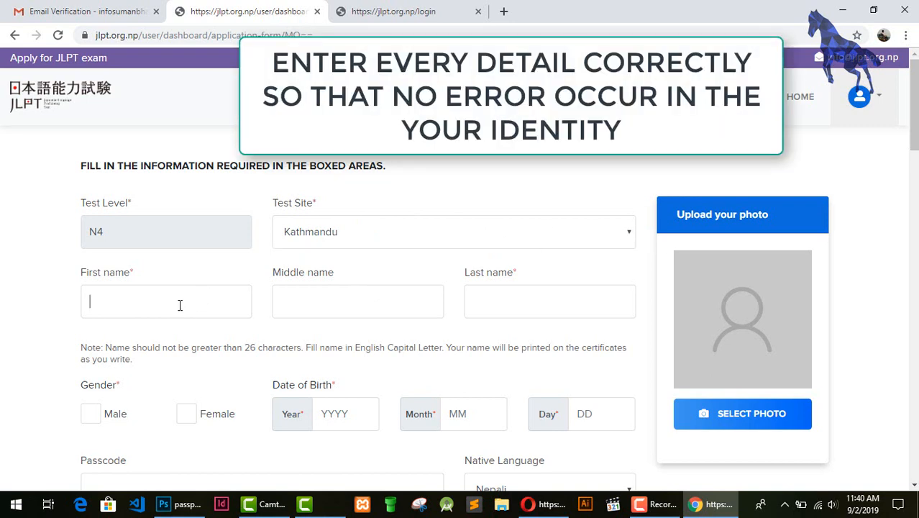
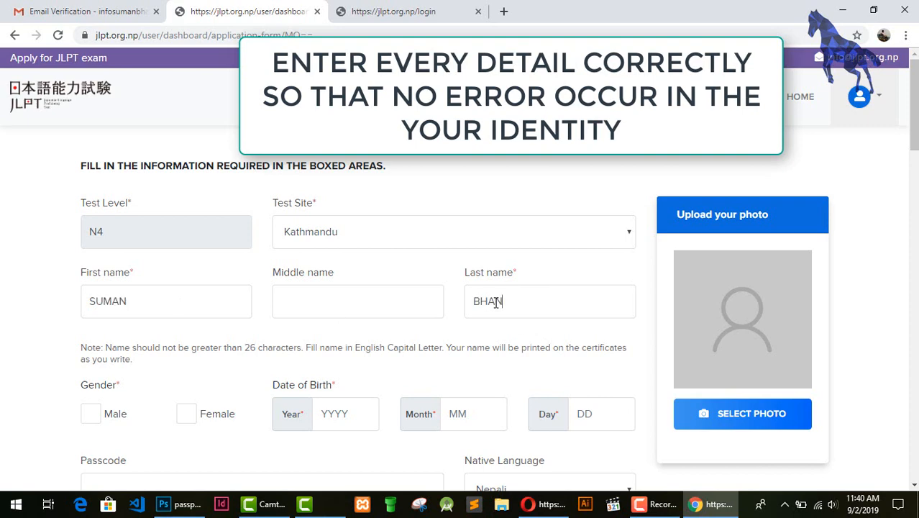
{"action": "left_click", "coordinate": [91, 414]}
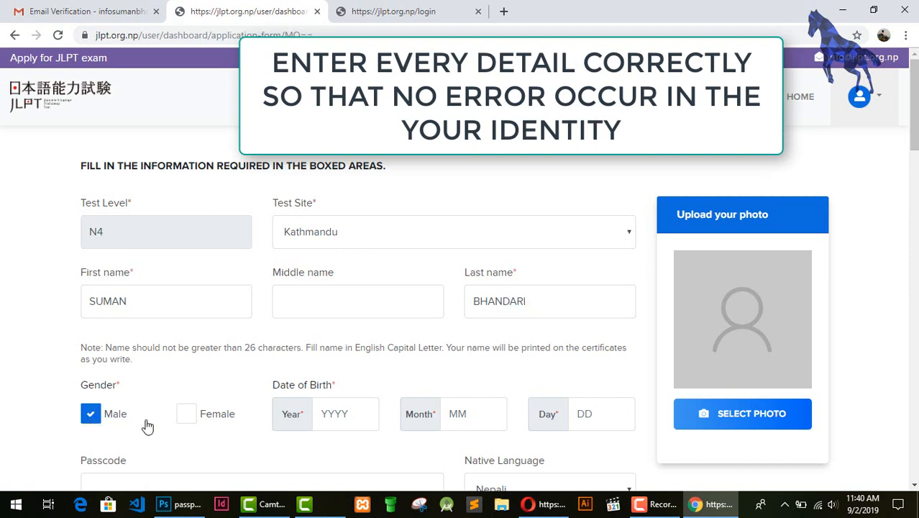
Fill in the applicant's birth year, month and day, and enter the passcode
{"action": "left_click", "coordinate": [363, 413]}
{"action": "key", "text": "BackSpace"}
{"action": "key", "text": "BackSpace"}
{"action": "left_click", "coordinate": [469, 424]}
{"action": "type", "text": "06"}
{"action": "key", "text": "Tab"}
{"action": "type", "text": "18"}
{"action": "key", "text": "Tab"}
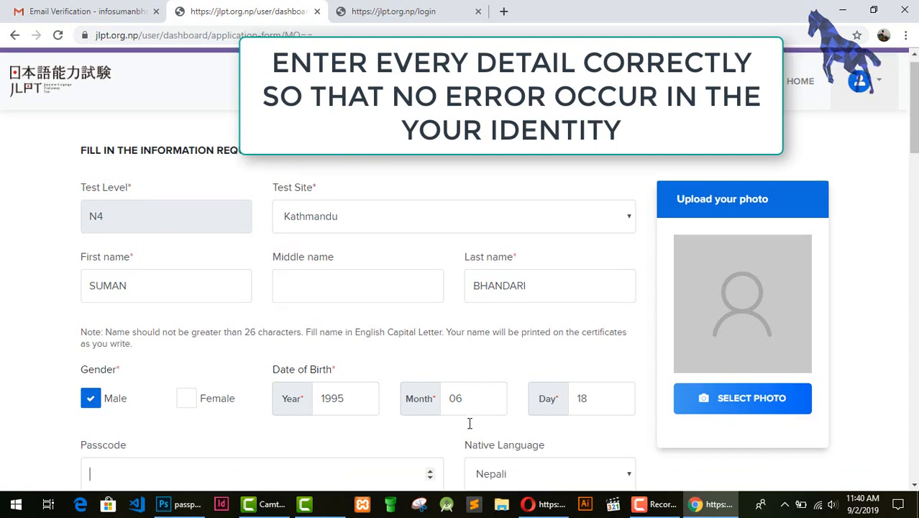
{"action": "scroll", "coordinate": [469, 423], "scroll_direction": "down", "scroll_amount": 2}
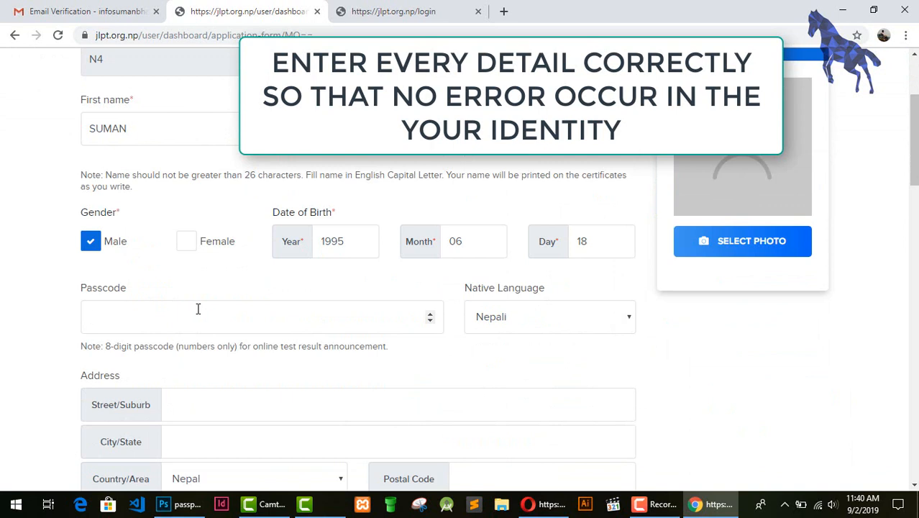
Enter the street and city of the address, then search 'postal code of kathmandu' in a new tab
{"action": "scroll", "coordinate": [200, 394], "scroll_direction": "down", "scroll_amount": 3}
{"action": "left_click", "coordinate": [206, 228]}
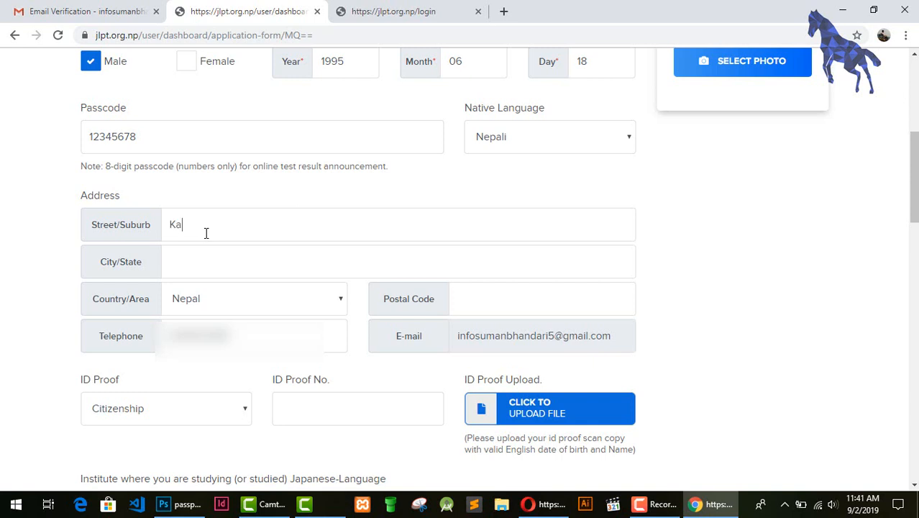
{"action": "type", "text": "Kalimati"}
{"action": "left_click", "coordinate": [200, 259]}
{"action": "type", "text": "Kathmandu"}
{"action": "left_click", "coordinate": [503, 11]}
{"action": "type", "text": "p"}
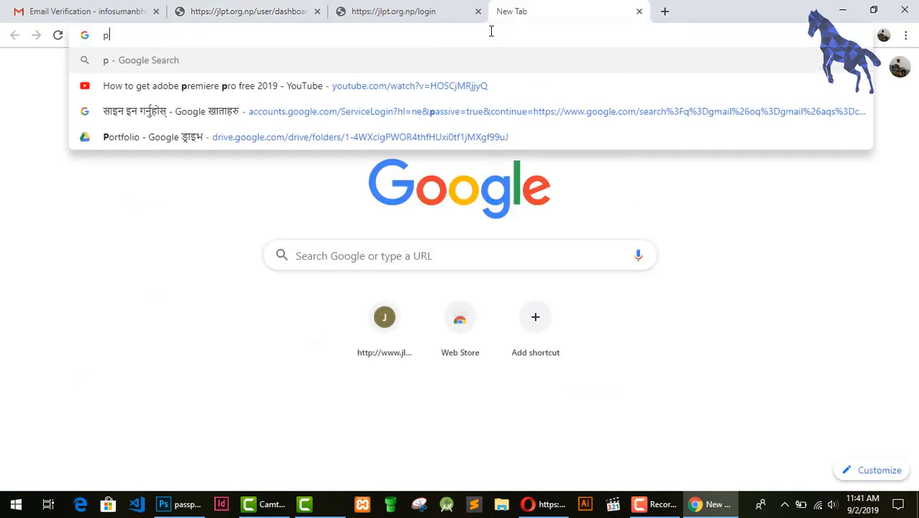
{"action": "type", "text": "ostal cod"}
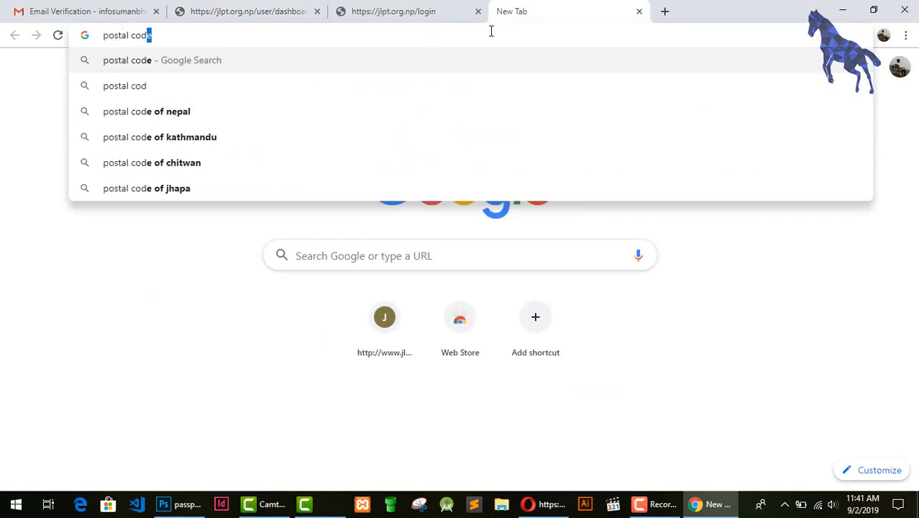
{"action": "type", "text": "e of kathmandu"}
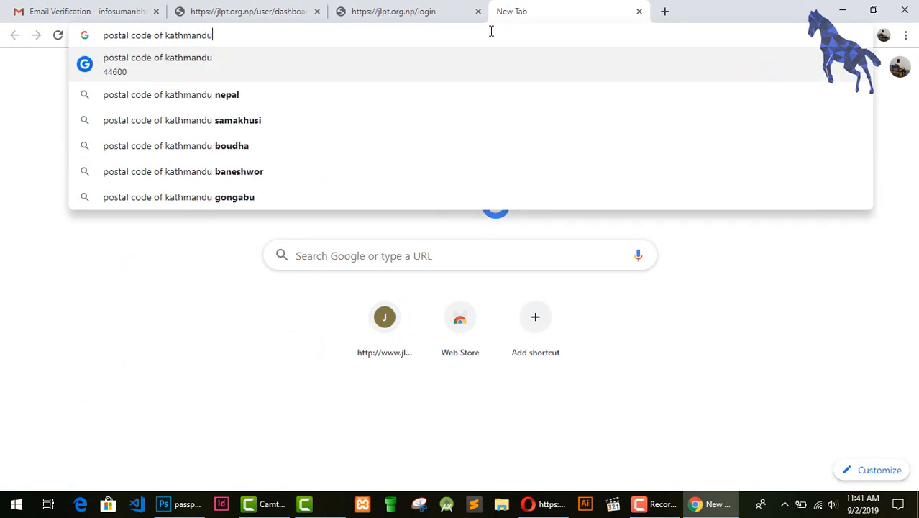
Find Kathmandu's postal code 44600 on Google and copy it
{"action": "key", "text": "Return"}
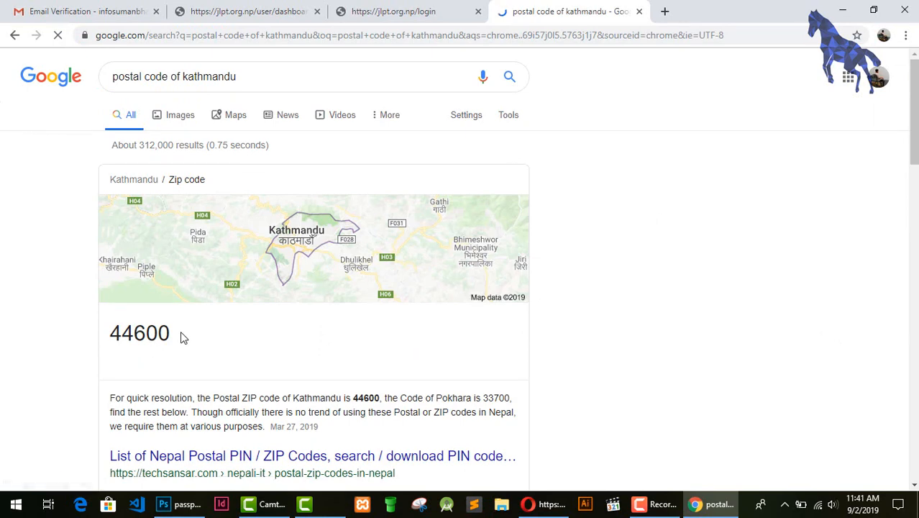
{"action": "left_click_drag", "start_coordinate": [173, 335], "coordinate": [78, 335]}
{"action": "key", "text": "ctrl+c"}
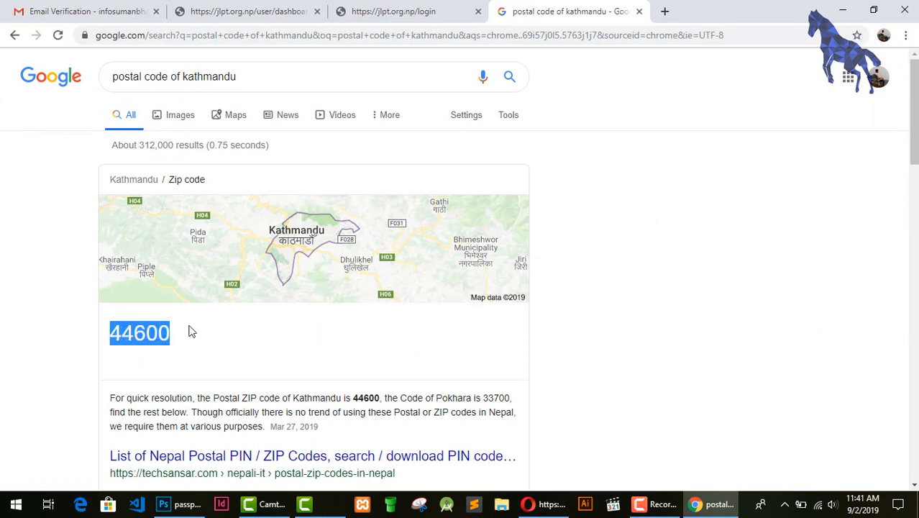
{"action": "left_click", "coordinate": [390, 11]}
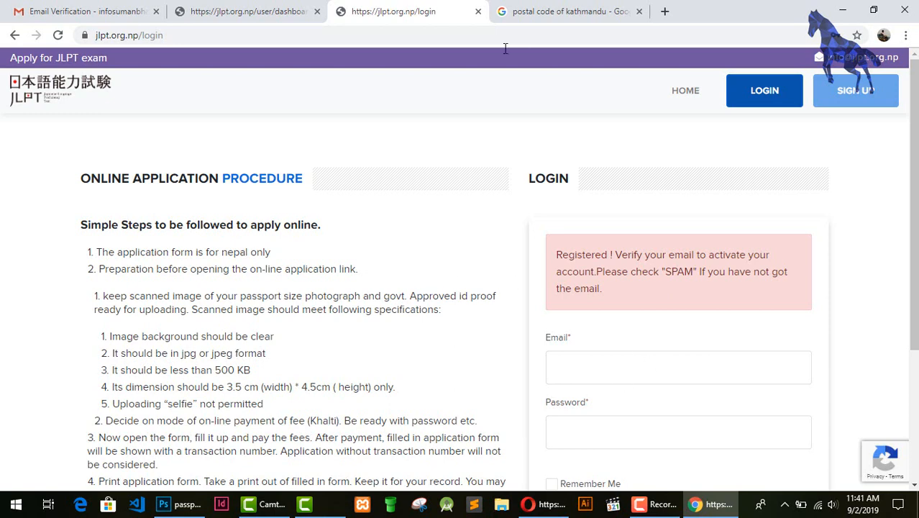
Paste postal code 44600, set ID proof type to Passport, and begin uploading the ID scan
{"action": "left_click", "coordinate": [248, 10]}
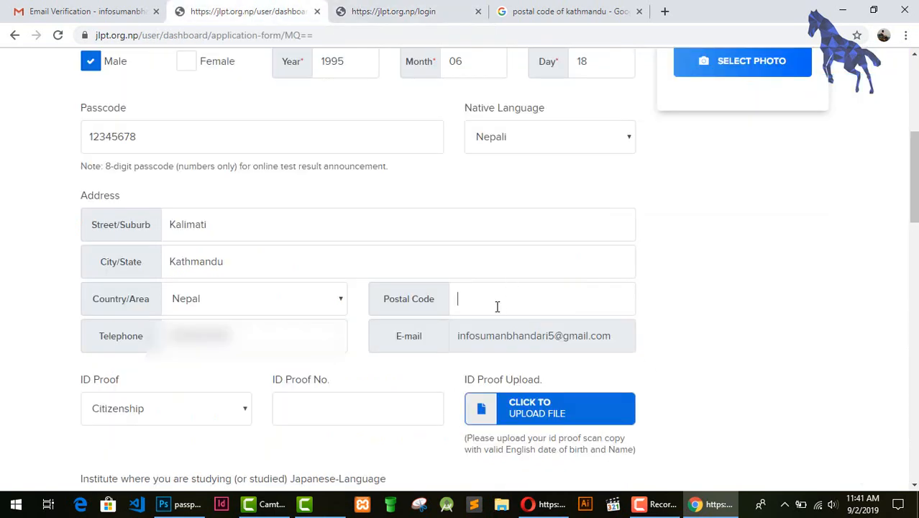
{"action": "key", "text": "ctrl+v"}
{"action": "scroll", "coordinate": [497, 306], "scroll_direction": "down", "scroll_amount": 3}
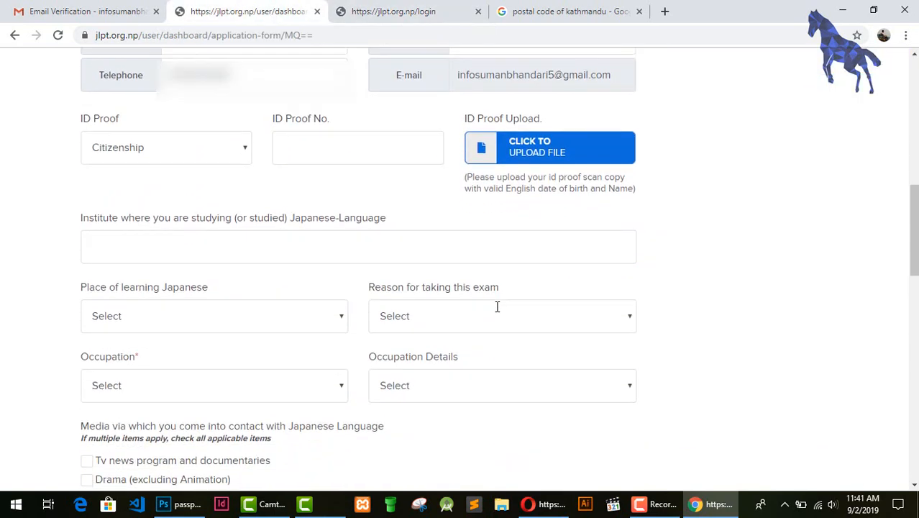
{"action": "left_click", "coordinate": [243, 151]}
{"action": "left_click", "coordinate": [153, 198]}
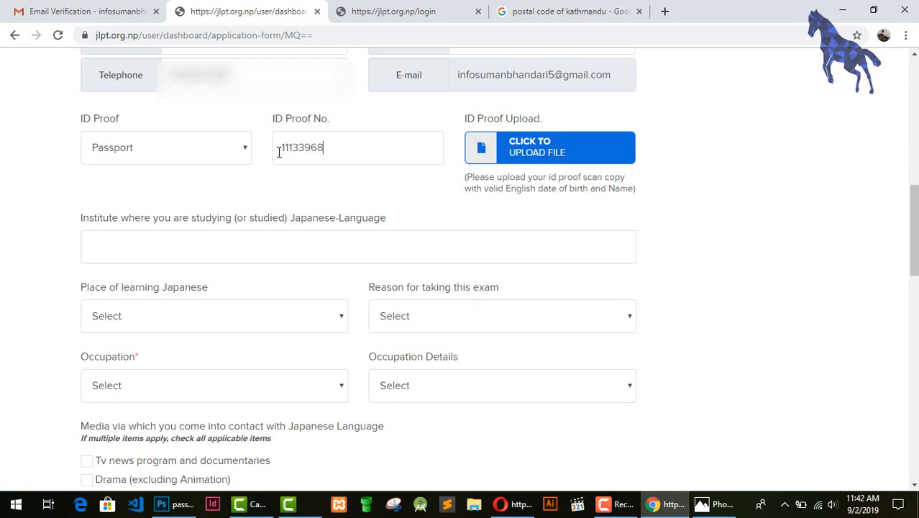
{"action": "left_click", "coordinate": [517, 158]}
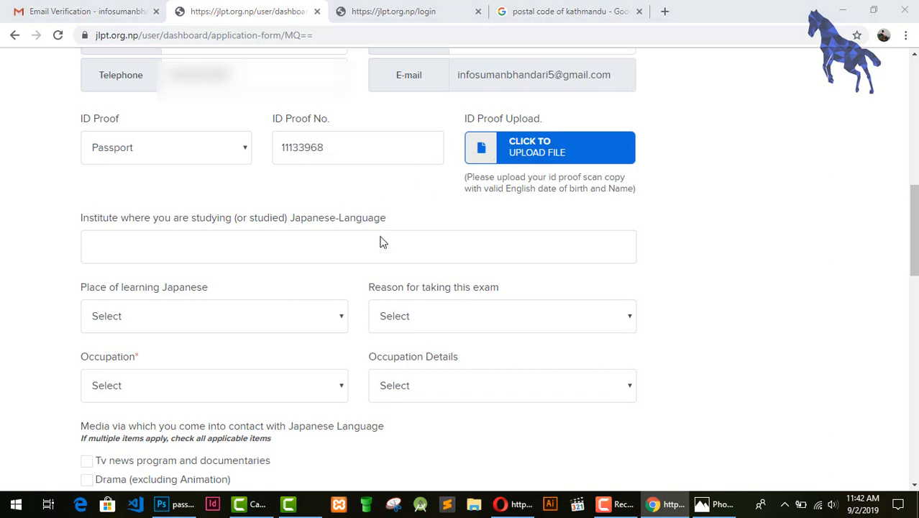
Attach passport.jpg and complete the institute name as 'Mega bridge education center'
{"action": "left_click", "coordinate": [608, 387]}
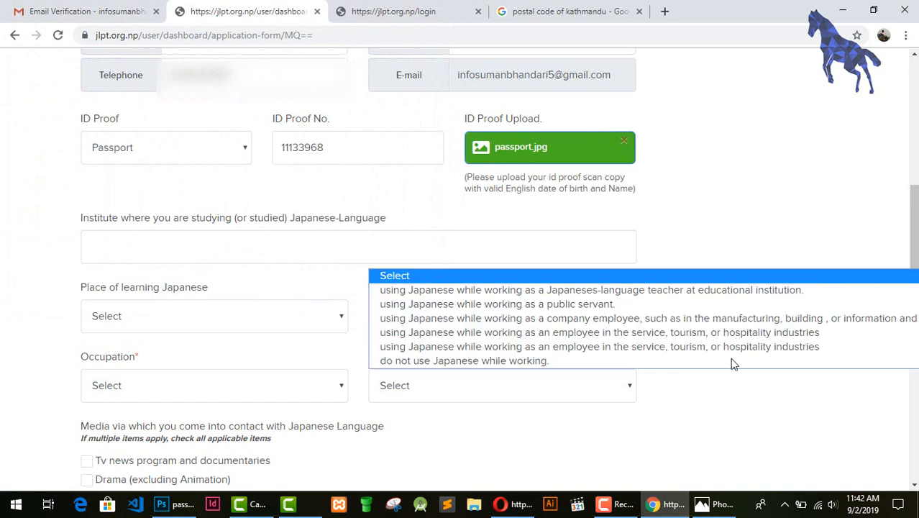
{"action": "left_click", "coordinate": [806, 213]}
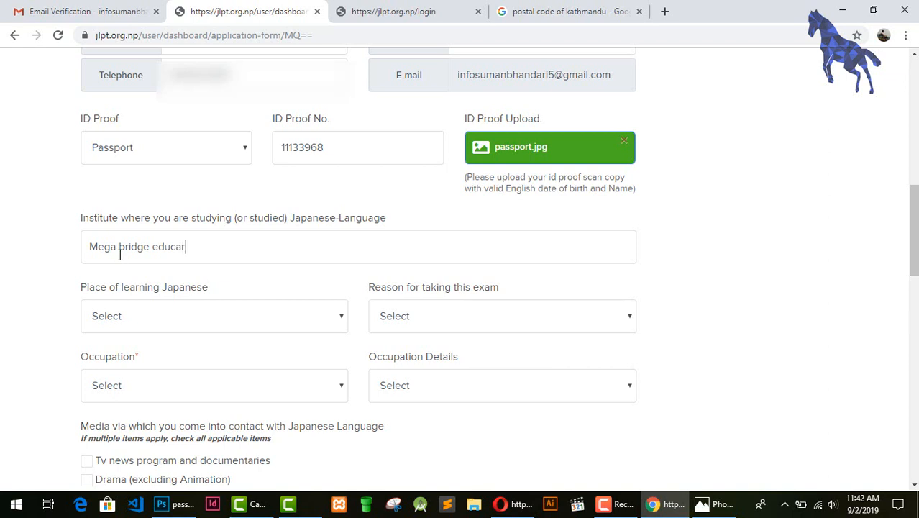
{"action": "key", "text": "BackSpace"}
{"action": "type", "text": "tion center"}
Set learning place to Elementary school, reason to proof of proficiency, occupation to University or Graduate school student
{"action": "left_click", "coordinate": [182, 314]}
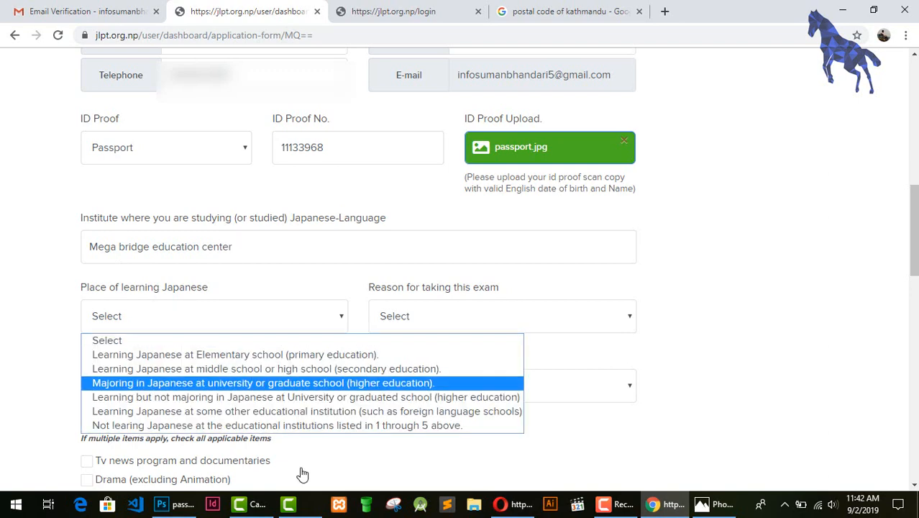
{"action": "left_click", "coordinate": [299, 357]}
{"action": "left_click", "coordinate": [485, 318]}
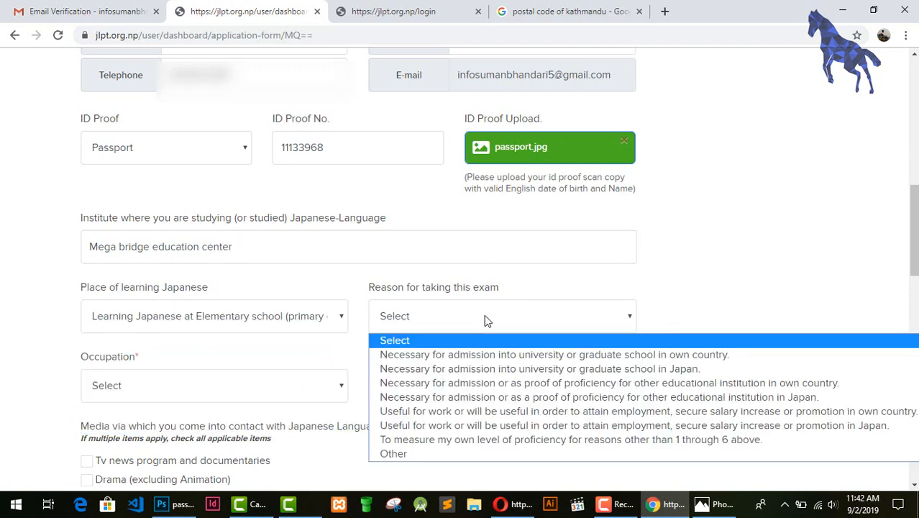
{"action": "left_click", "coordinate": [472, 398]}
{"action": "left_click", "coordinate": [162, 387]}
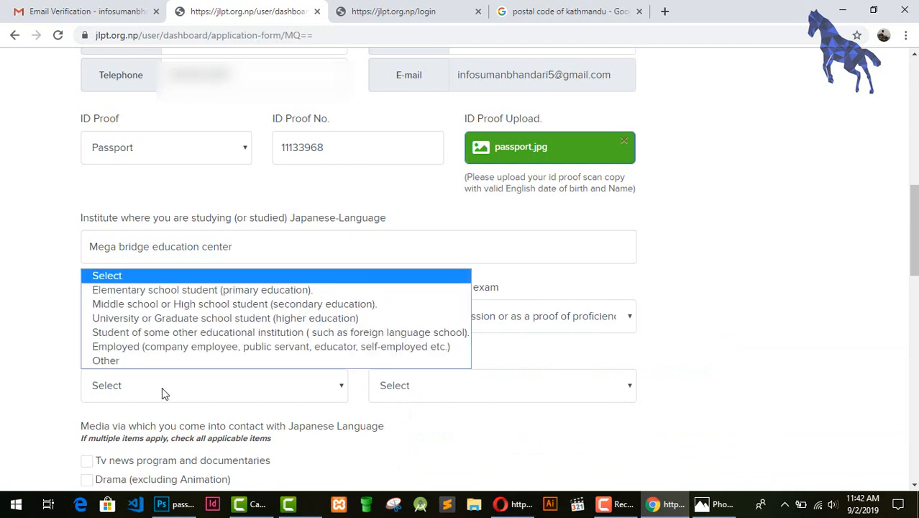
{"action": "left_click", "coordinate": [139, 295]}
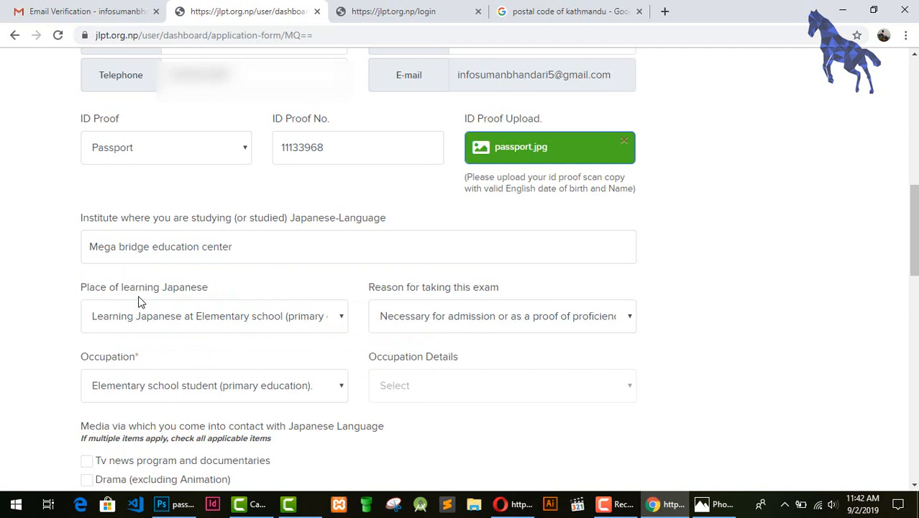
{"action": "left_click", "coordinate": [343, 393]}
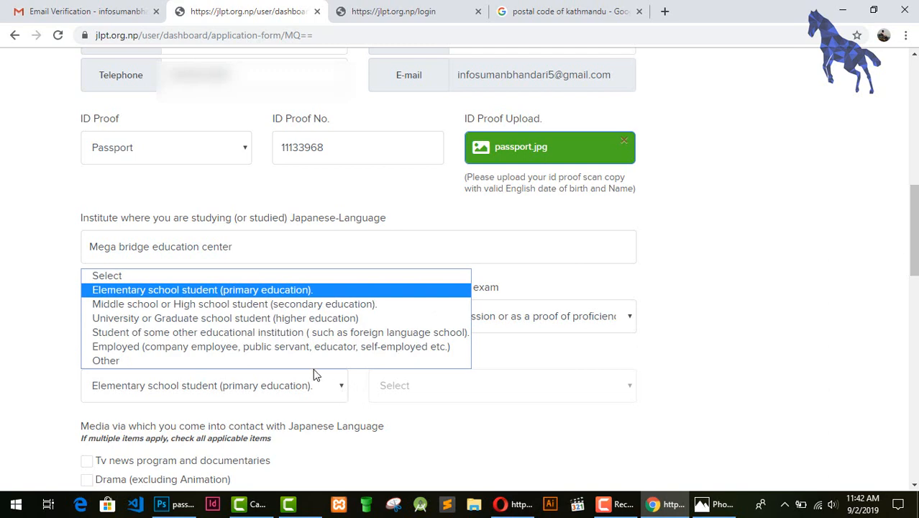
{"action": "left_click", "coordinate": [309, 319]}
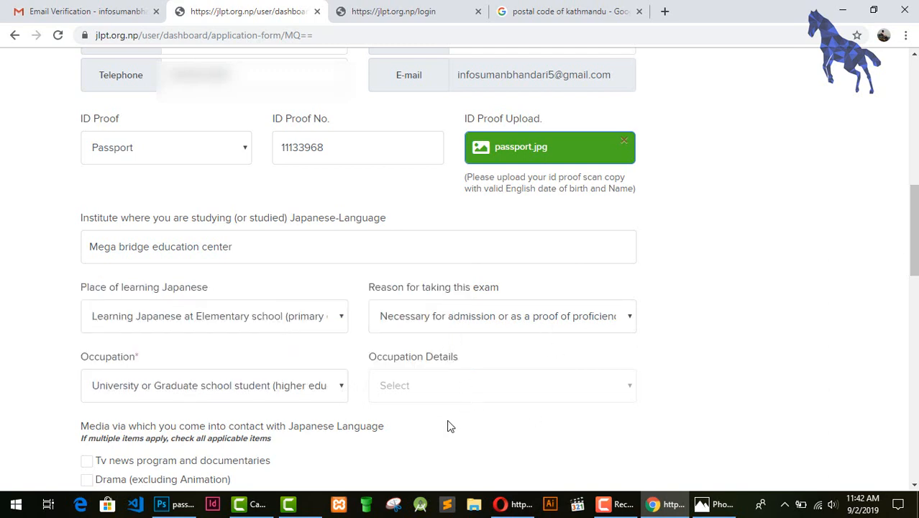
Tick Tv news programs, Drama, Animation, Manga and Articles on Websites as contact media
{"action": "scroll", "coordinate": [447, 426], "scroll_direction": "down", "scroll_amount": 1}
{"action": "scroll", "coordinate": [200, 360], "scroll_direction": "down", "scroll_amount": 1}
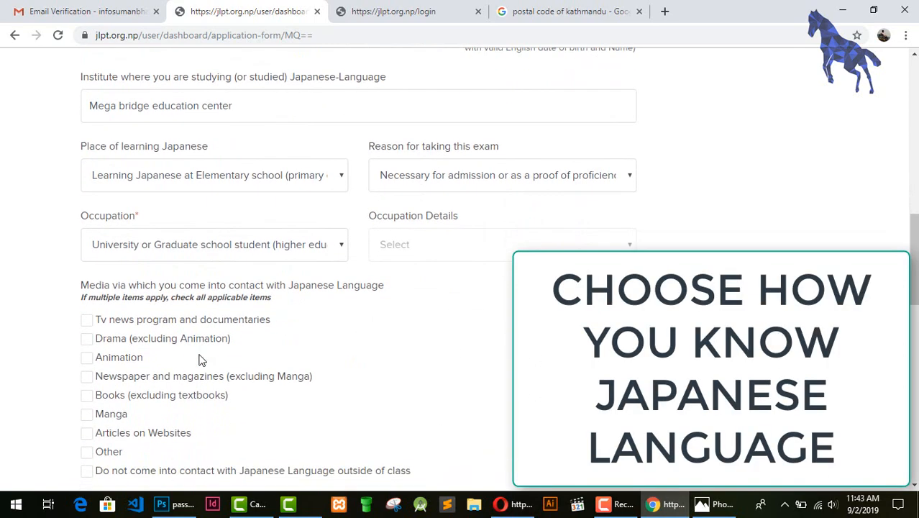
{"action": "scroll", "coordinate": [199, 360], "scroll_direction": "down", "scroll_amount": 1}
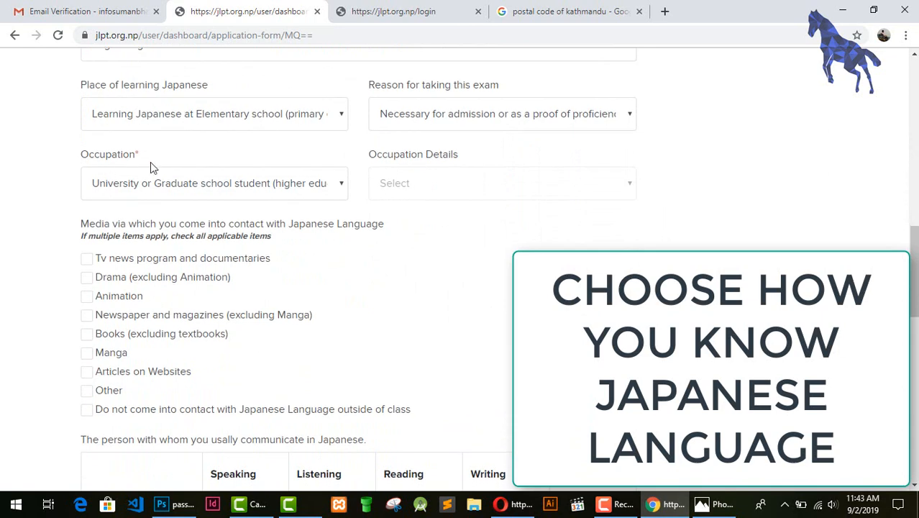
{"action": "left_click", "coordinate": [89, 263]}
{"action": "left_click", "coordinate": [88, 279]}
{"action": "left_click", "coordinate": [88, 299]}
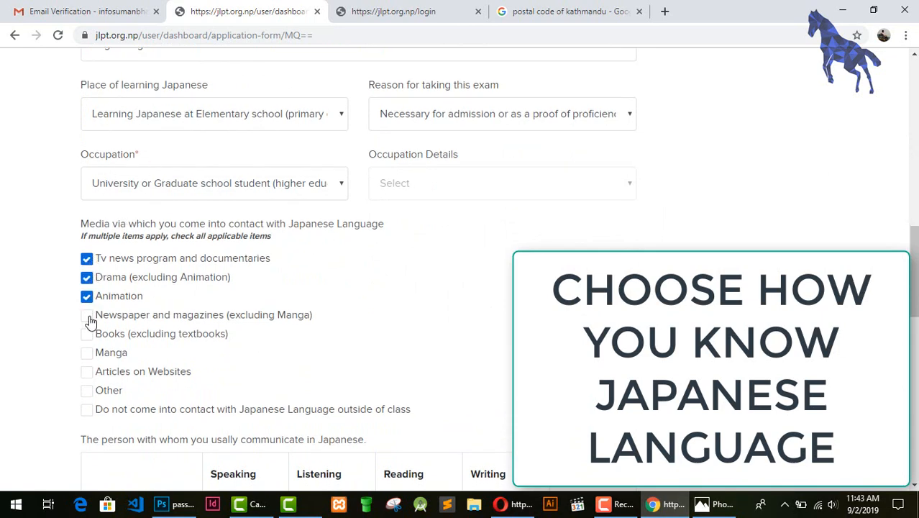
{"action": "left_click", "coordinate": [89, 358]}
{"action": "left_click", "coordinate": [87, 374]}
{"action": "scroll", "coordinate": [287, 375], "scroll_direction": "down", "scroll_amount": 5}
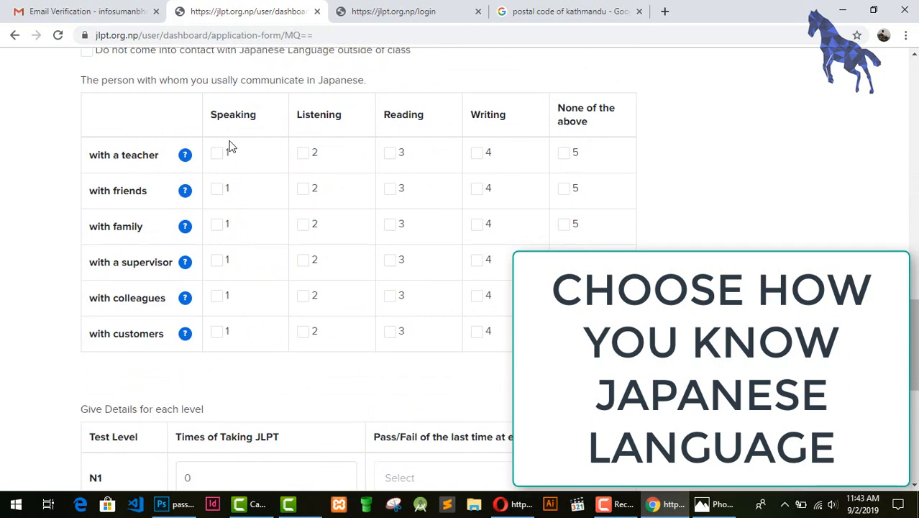
{"action": "scroll", "coordinate": [234, 193], "scroll_direction": "up", "scroll_amount": 5}
{"action": "scroll", "coordinate": [234, 193], "scroll_direction": "down", "scroll_amount": 7}
{"action": "scroll", "coordinate": [234, 193], "scroll_direction": "up", "scroll_amount": 2}
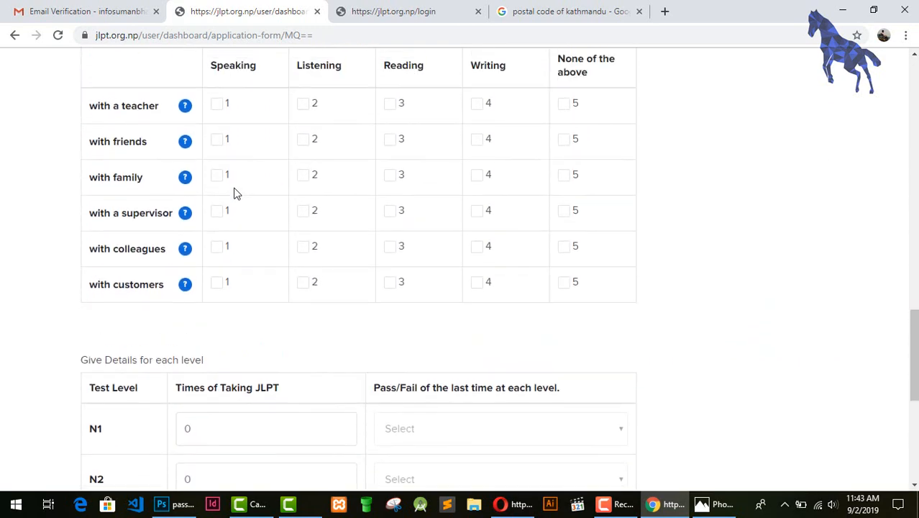
{"action": "scroll", "coordinate": [234, 193], "scroll_direction": "up", "scroll_amount": 1}
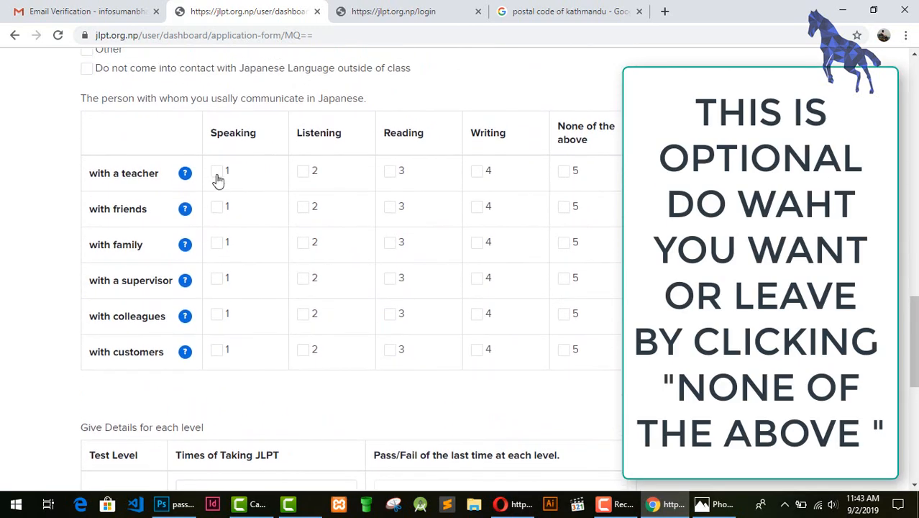
Tick Speaking, Listening and Reading for teacher, all four skills for friends, and None for family
{"action": "left_click", "coordinate": [217, 175]}
{"action": "left_click", "coordinate": [305, 179]}
{"action": "left_click", "coordinate": [394, 176]}
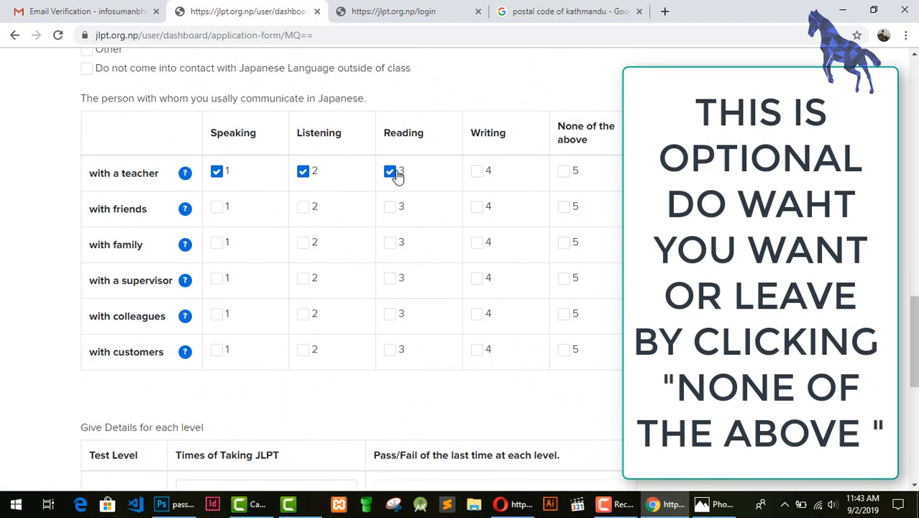
{"action": "left_click", "coordinate": [217, 210]}
{"action": "left_click", "coordinate": [302, 208]}
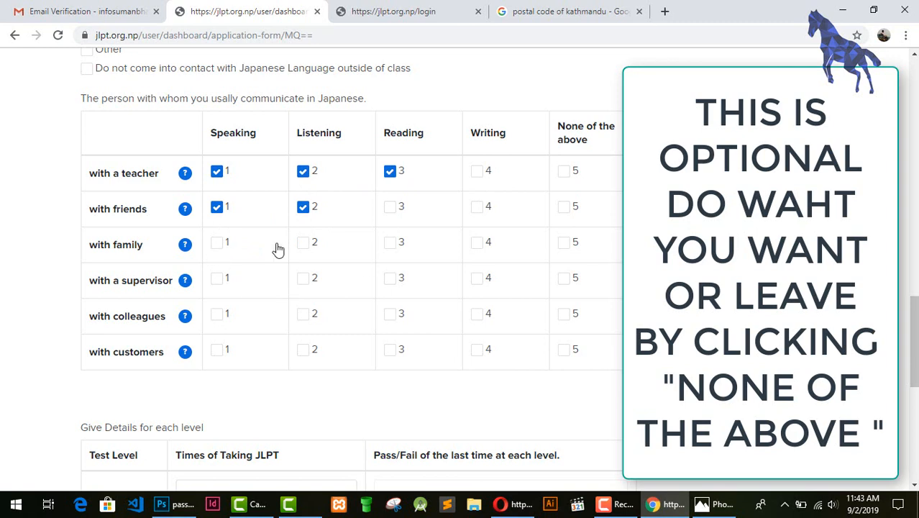
{"action": "left_click", "coordinate": [474, 210]}
{"action": "left_click", "coordinate": [389, 208]}
{"action": "left_click", "coordinate": [565, 244]}
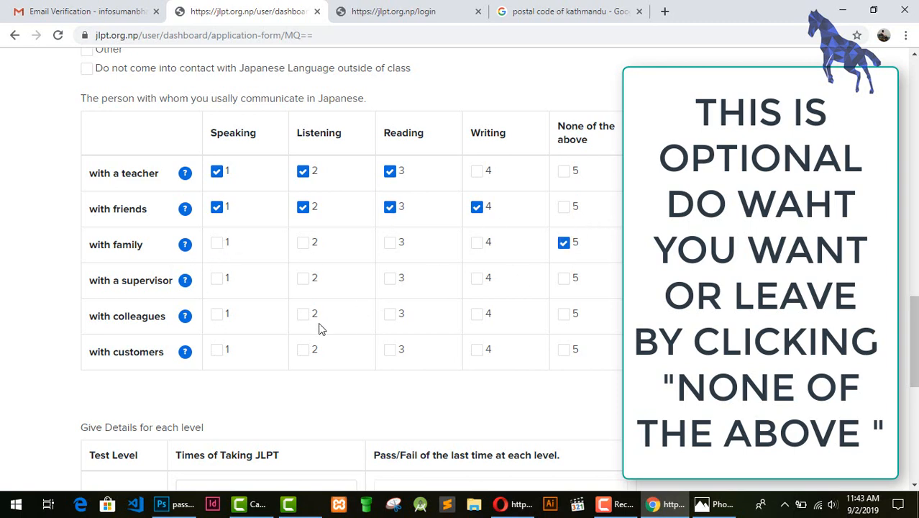
Tick Speaking, Listening, Reading and Writing for supervisor and colleagues, and None for customers
{"action": "left_click", "coordinate": [216, 280]}
{"action": "left_click", "coordinate": [303, 279]}
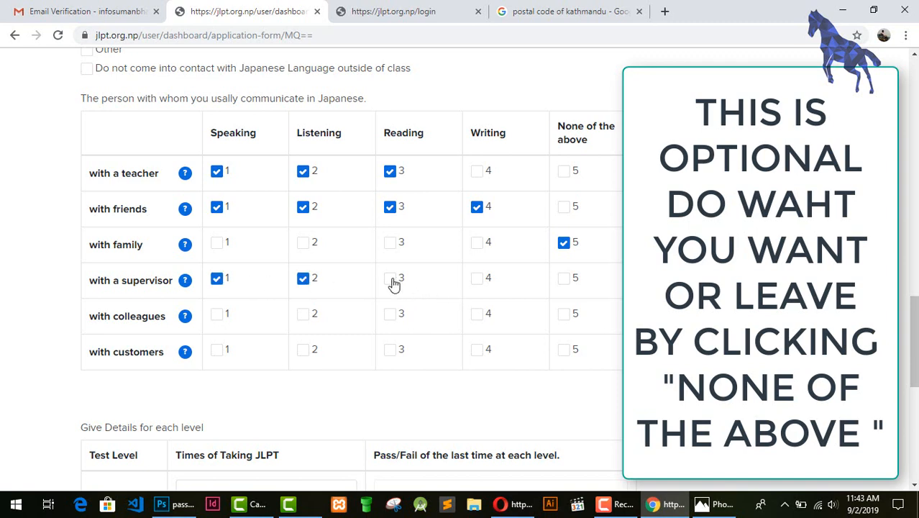
{"action": "left_click", "coordinate": [391, 281]}
{"action": "left_click", "coordinate": [479, 281]}
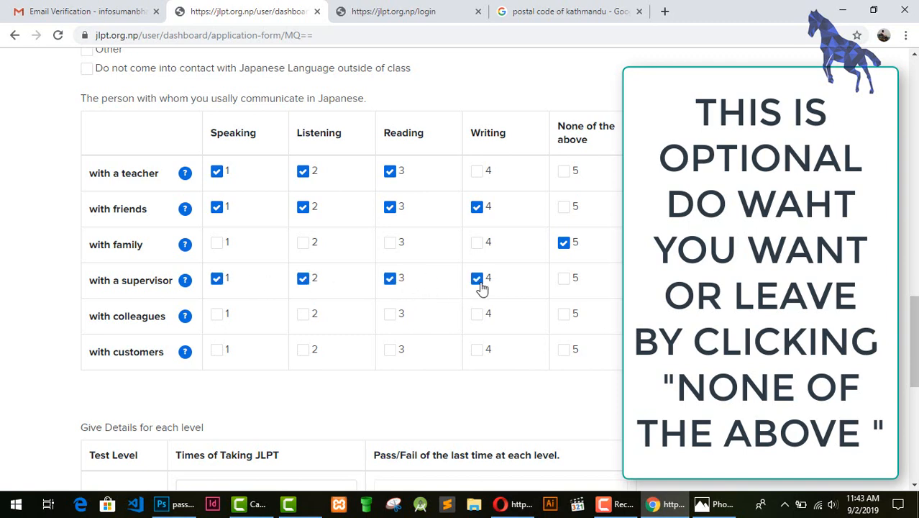
{"action": "left_click", "coordinate": [218, 318]}
{"action": "left_click", "coordinate": [303, 317]}
{"action": "left_click", "coordinate": [394, 321]}
{"action": "left_click", "coordinate": [480, 318]}
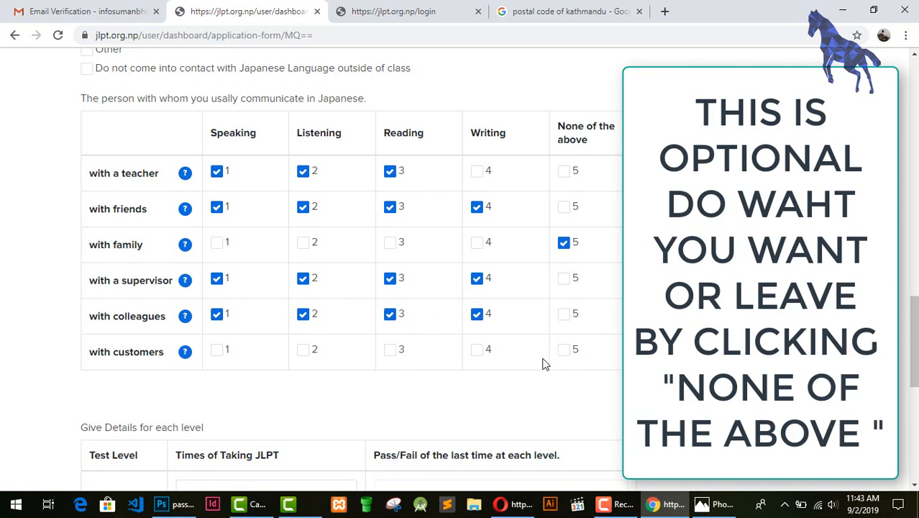
{"action": "left_click", "coordinate": [566, 352]}
Agree to the Test Guide and Privacy Policy and attempt to submit the form
{"action": "scroll", "coordinate": [569, 360], "scroll_direction": "down", "scroll_amount": 4}
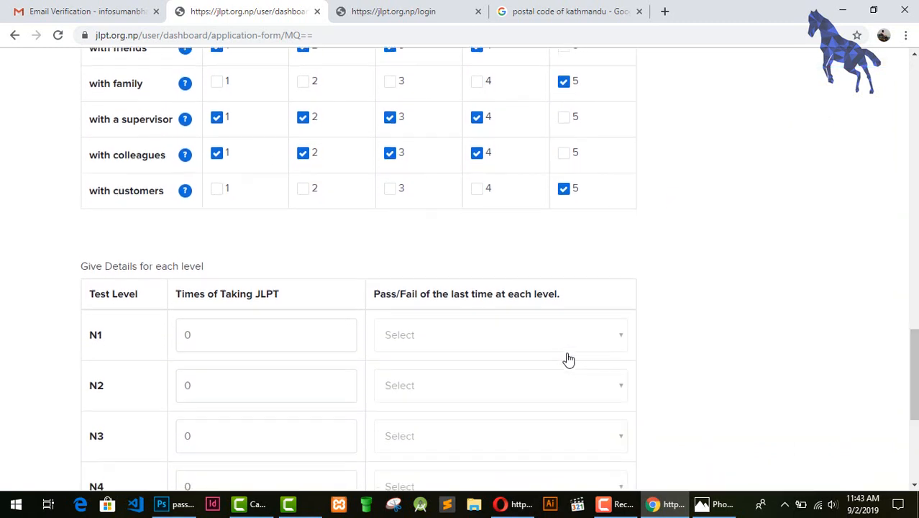
{"action": "scroll", "coordinate": [568, 359], "scroll_direction": "down", "scroll_amount": 3}
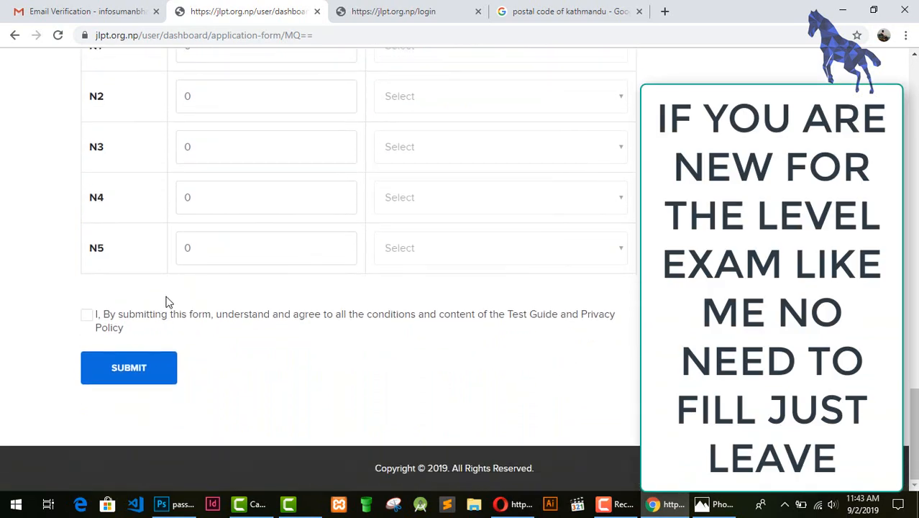
{"action": "left_click", "coordinate": [88, 323]}
{"action": "left_click", "coordinate": [148, 372]}
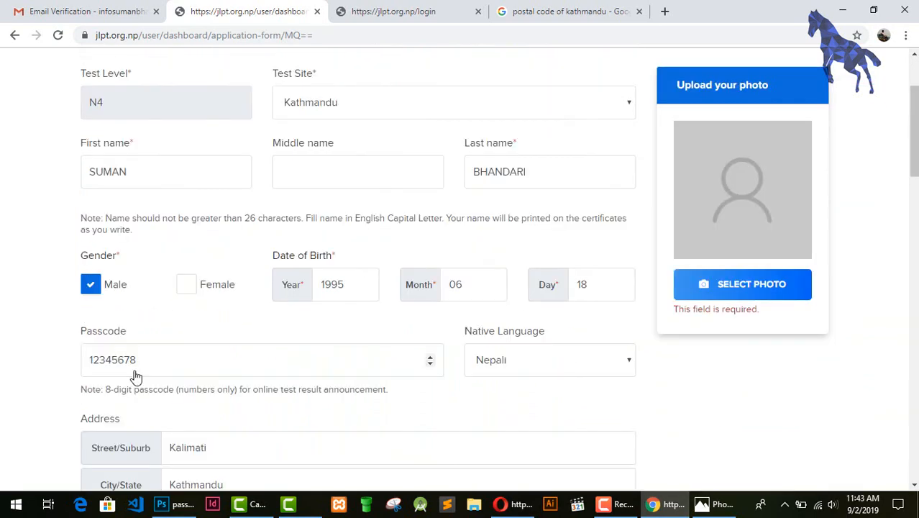
Upload the applicant's portrait photo to the form
{"action": "left_click", "coordinate": [748, 288]}
{"action": "left_click", "coordinate": [397, 186]}
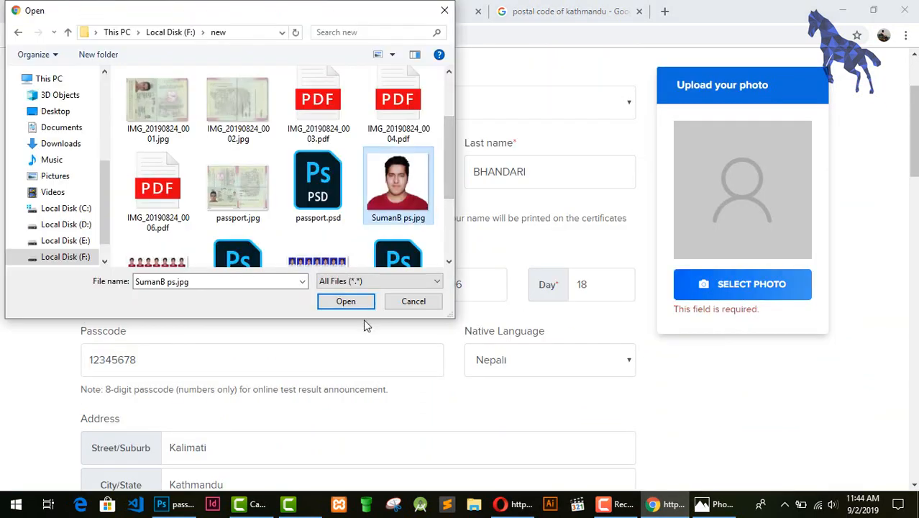
{"action": "left_click", "coordinate": [346, 302]}
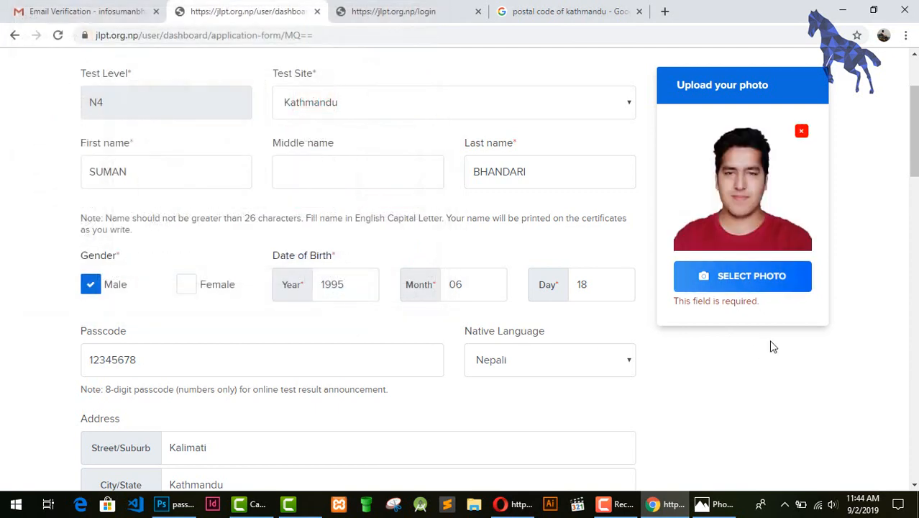
Submit the completed application form with the photo attached
{"action": "scroll", "coordinate": [565, 400], "scroll_direction": "down", "scroll_amount": 5}
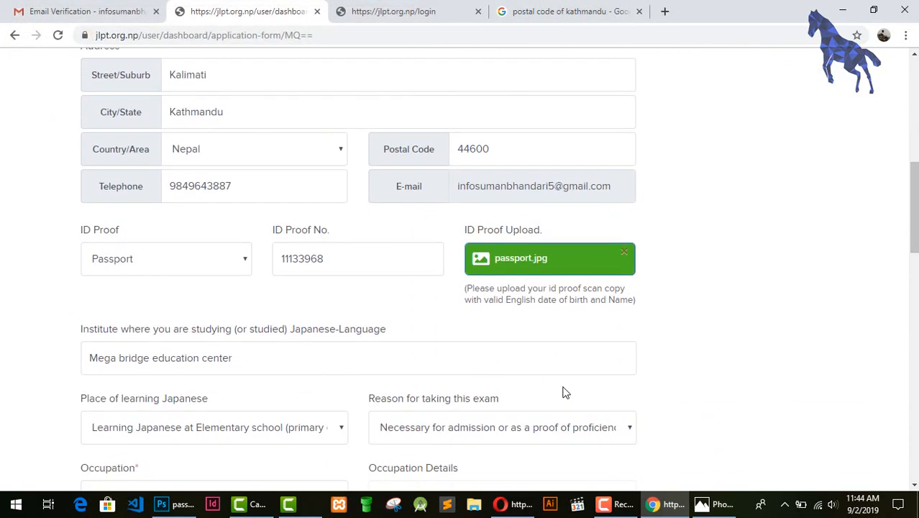
{"action": "scroll", "coordinate": [566, 393], "scroll_direction": "down", "scroll_amount": 10}
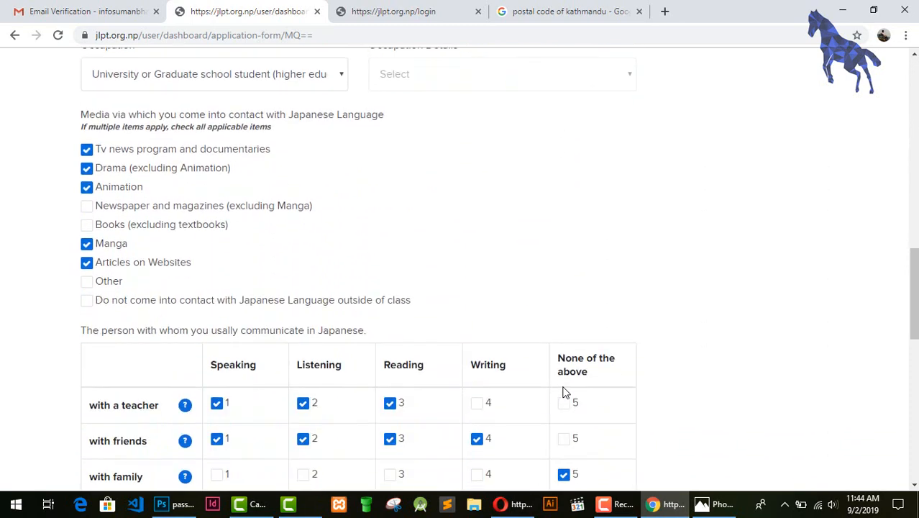
{"action": "scroll", "coordinate": [566, 392], "scroll_direction": "down", "scroll_amount": 4}
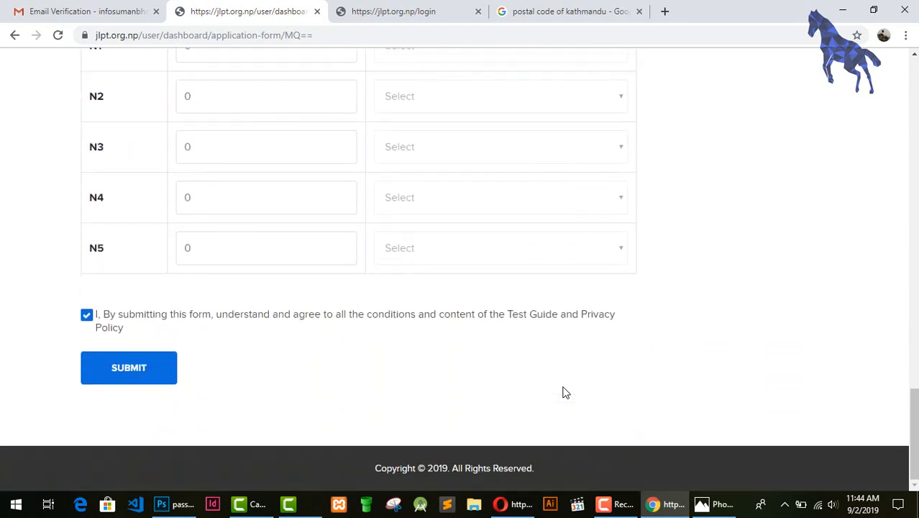
{"action": "left_click", "coordinate": [157, 376]}
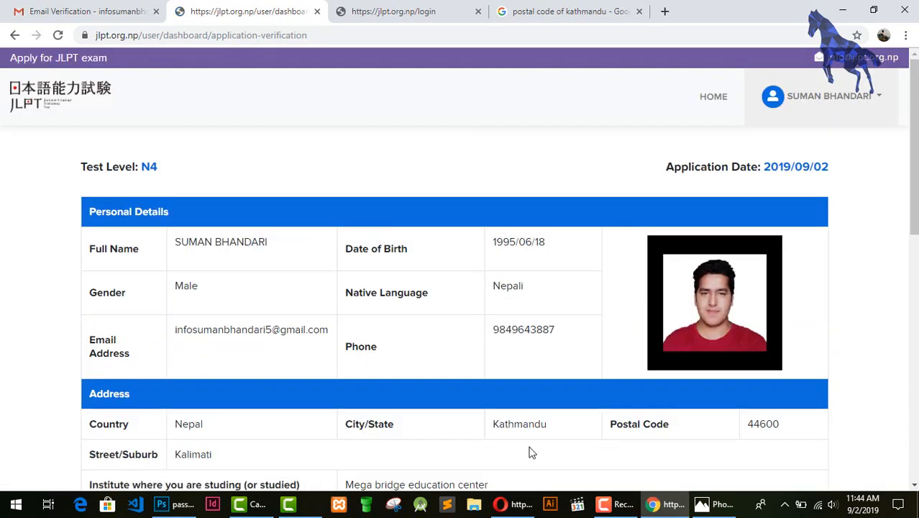
Review the N4 application verification page and submit it to go to payment
{"action": "scroll", "coordinate": [531, 448], "scroll_direction": "down", "scroll_amount": 5}
{"action": "scroll", "coordinate": [533, 446], "scroll_direction": "up", "scroll_amount": 2}
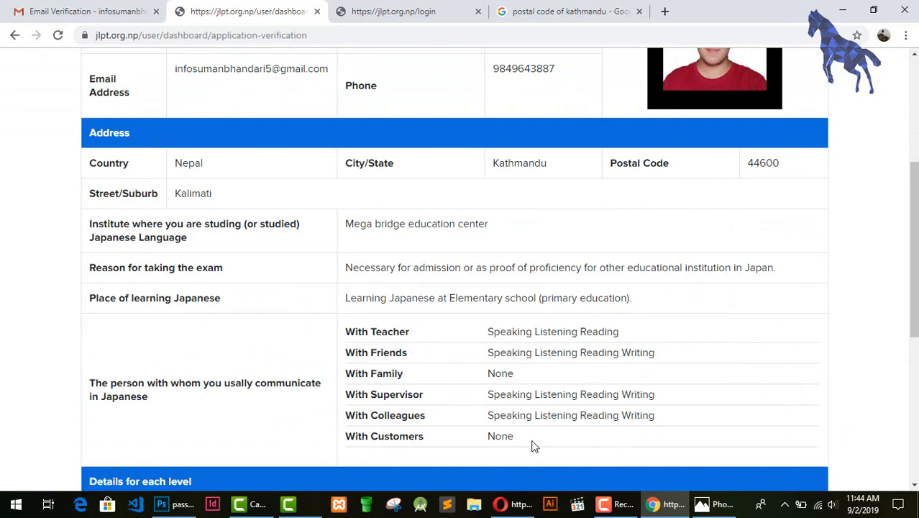
{"action": "scroll", "coordinate": [512, 383], "scroll_direction": "up", "scroll_amount": 4}
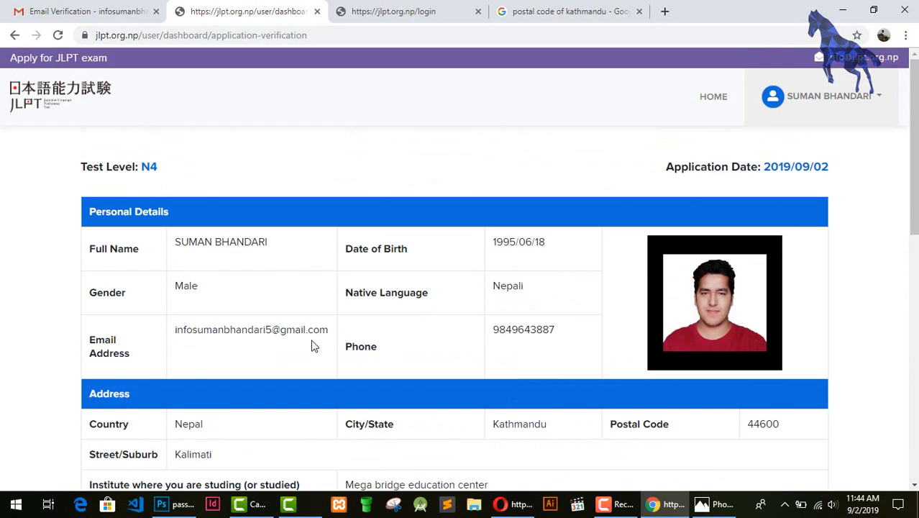
{"action": "scroll", "coordinate": [451, 400], "scroll_direction": "down", "scroll_amount": 10}
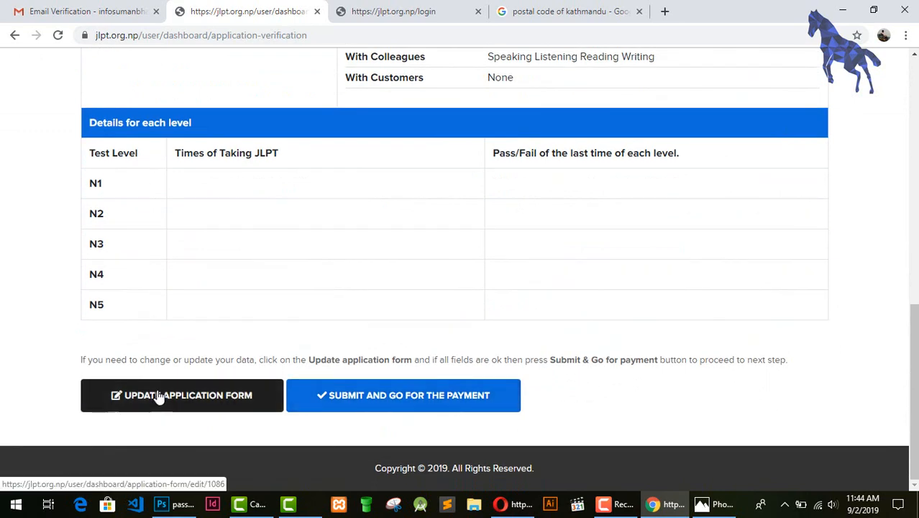
{"action": "left_click", "coordinate": [436, 408]}
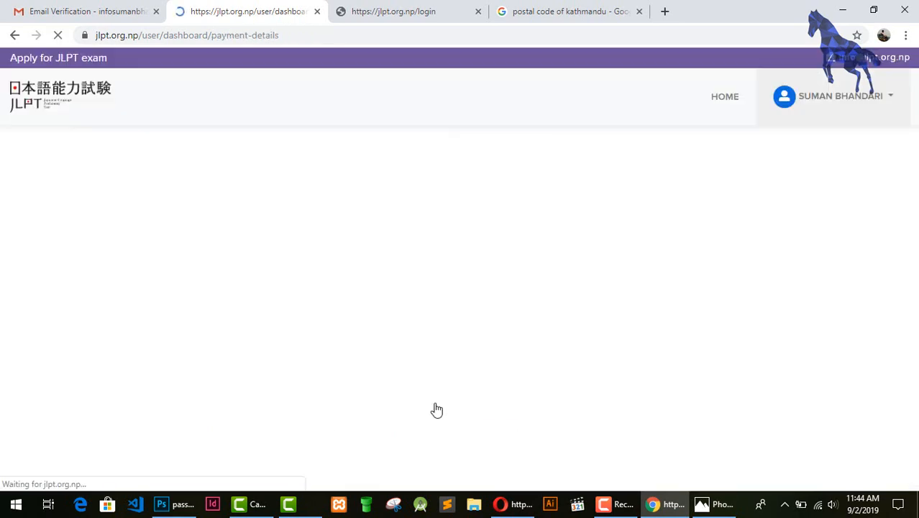
Choose Khalti for the NRs. 3,000 fee and browse the eBanking bank list in the payment gateway
{"action": "left_click", "coordinate": [488, 356]}
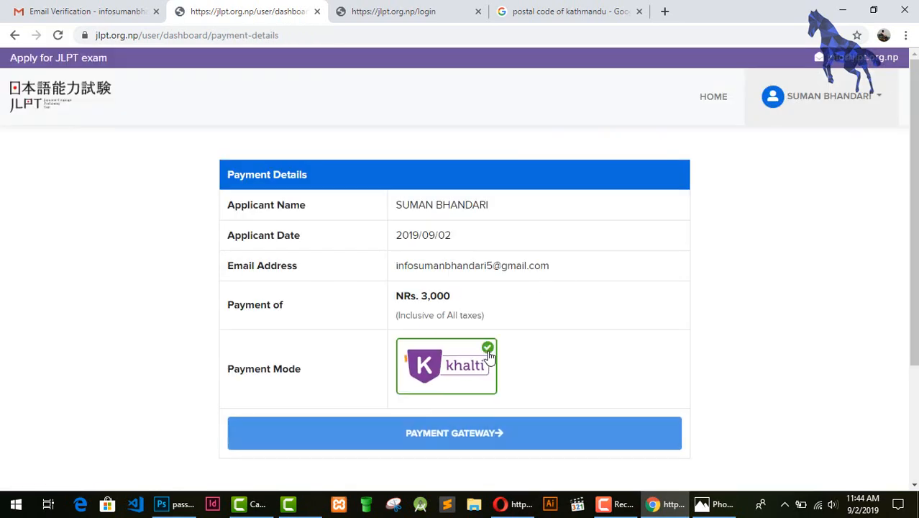
{"action": "left_click", "coordinate": [608, 433]}
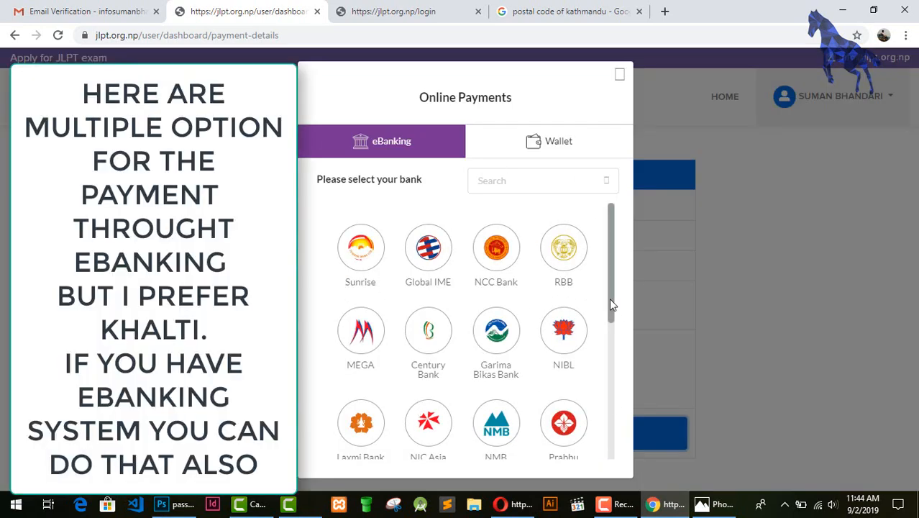
{"action": "left_click_drag", "start_coordinate": [609, 305], "coordinate": [620, 441]}
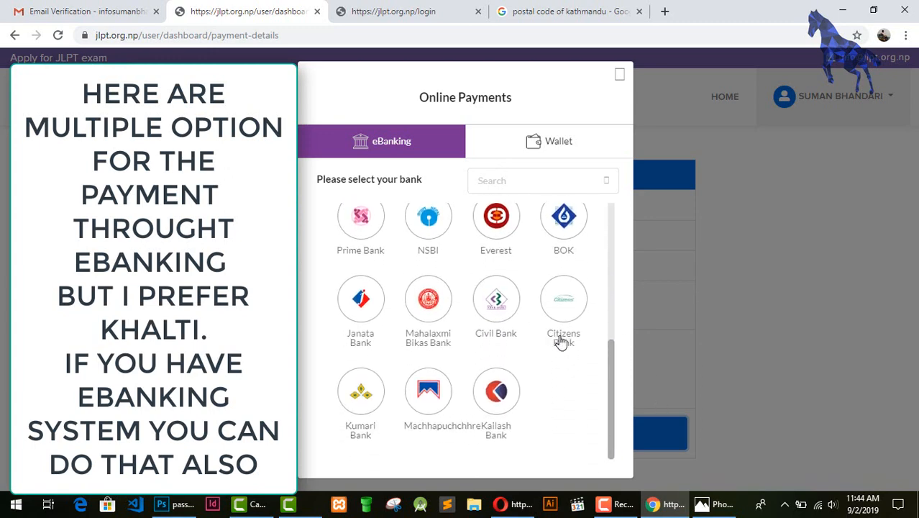
{"action": "left_click_drag", "start_coordinate": [608, 392], "coordinate": [612, 251]}
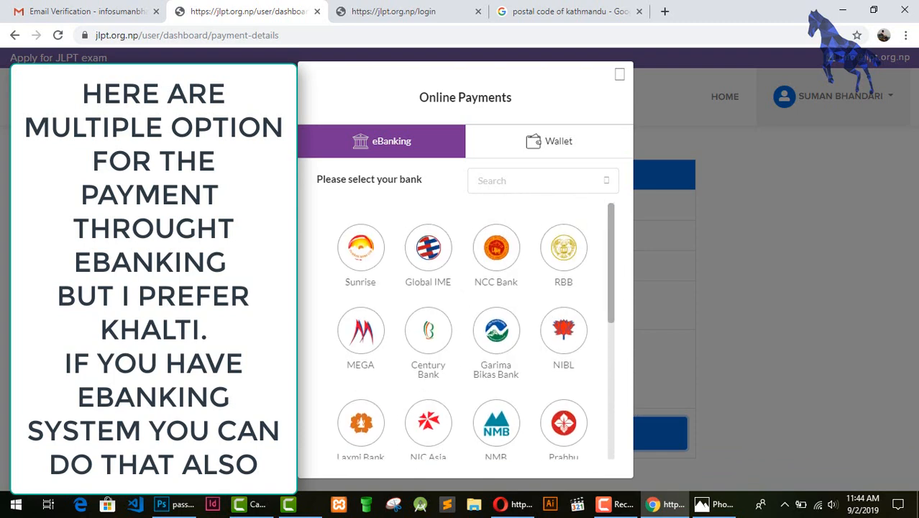
Request the Rs 3000 payment from the Khalti wallet and enter the transaction pin
{"action": "left_click", "coordinate": [551, 155]}
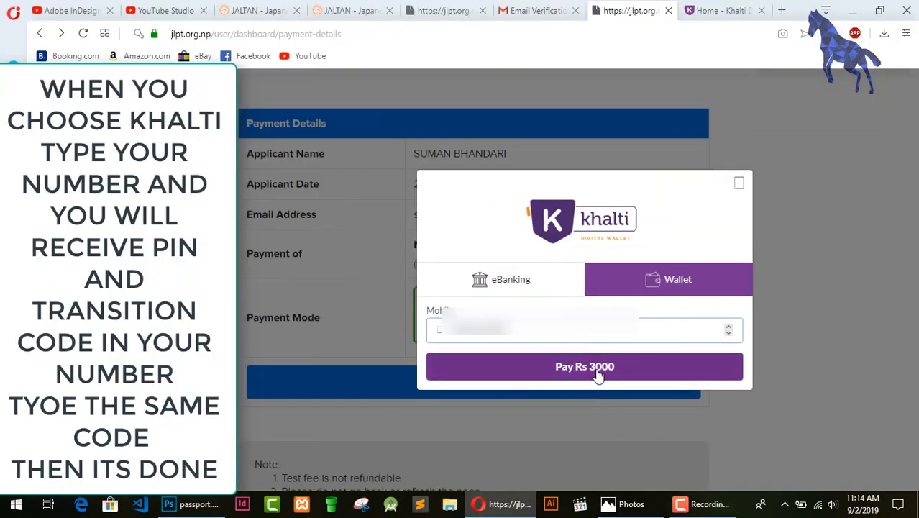
{"action": "left_click", "coordinate": [596, 371]}
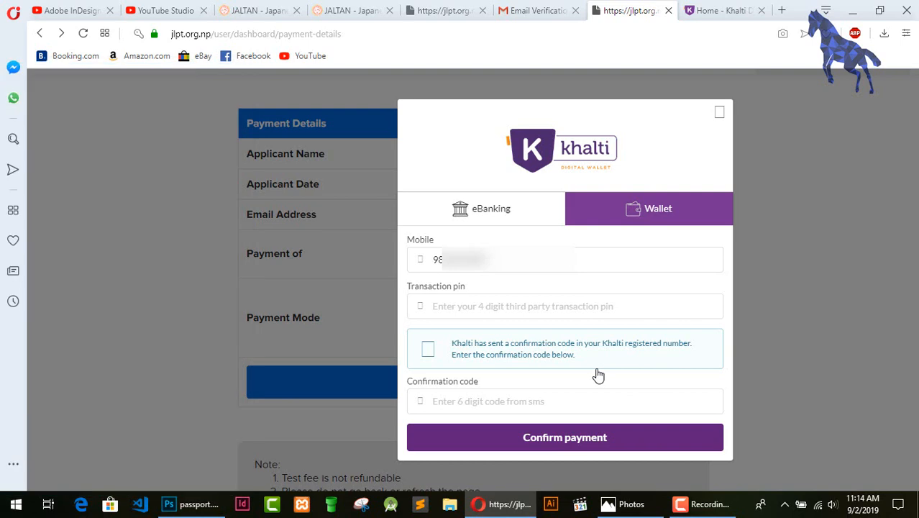
{"action": "left_click", "coordinate": [472, 306]}
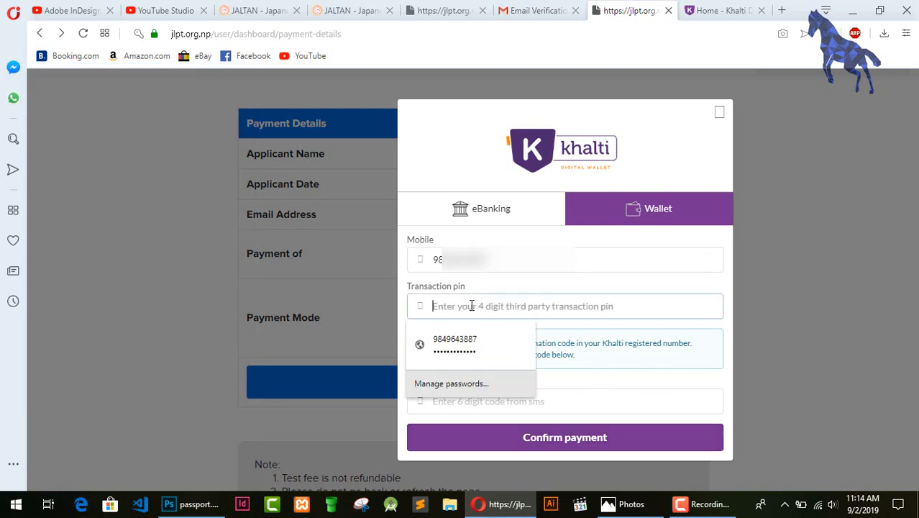
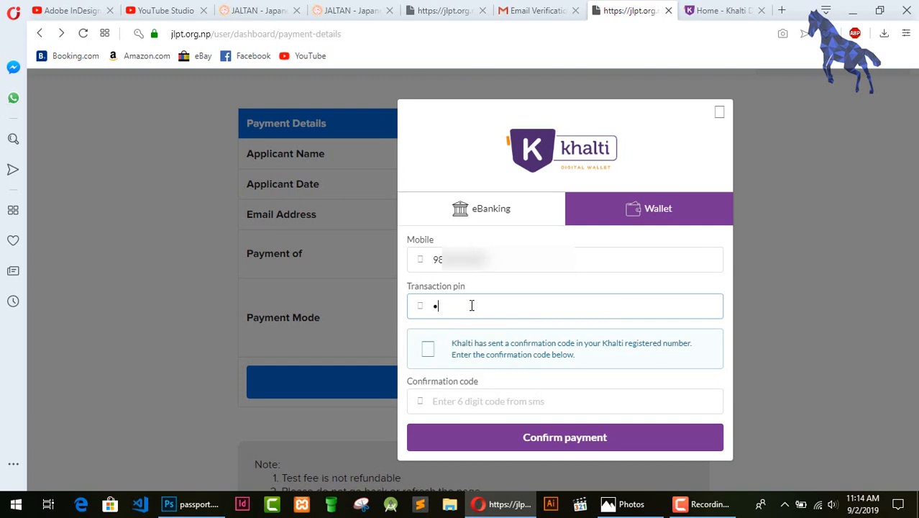
Enter the SMS confirmation code, confirm the payment, and bring up the acknowledgement slip
{"action": "left_click", "coordinate": [478, 401]}
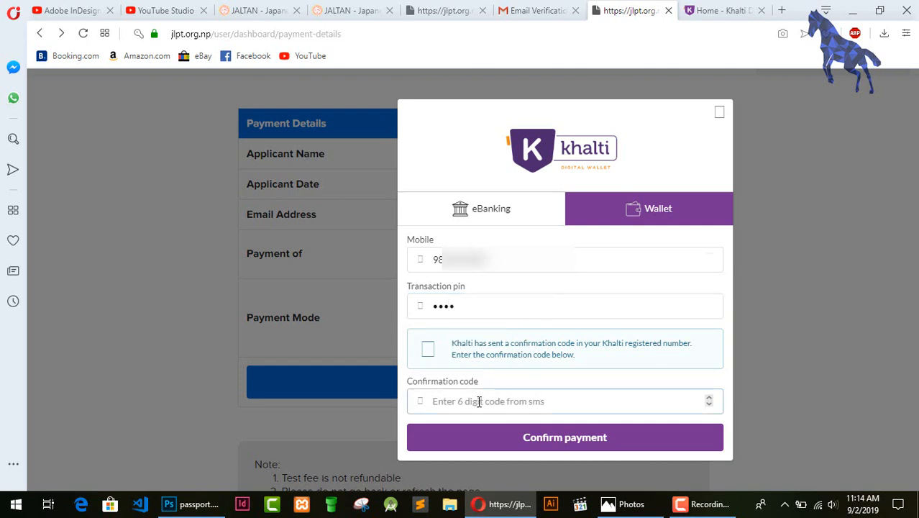
{"action": "left_click", "coordinate": [542, 442]}
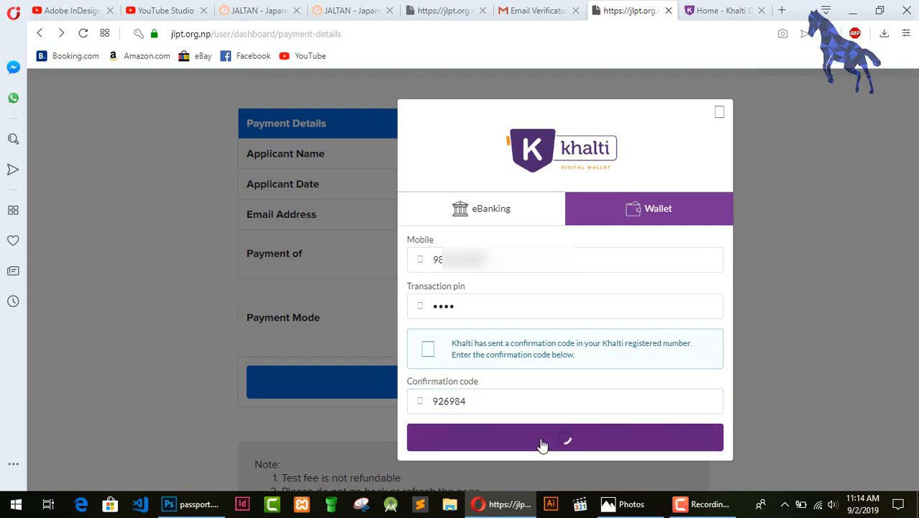
{"action": "left_click", "coordinate": [248, 372]}
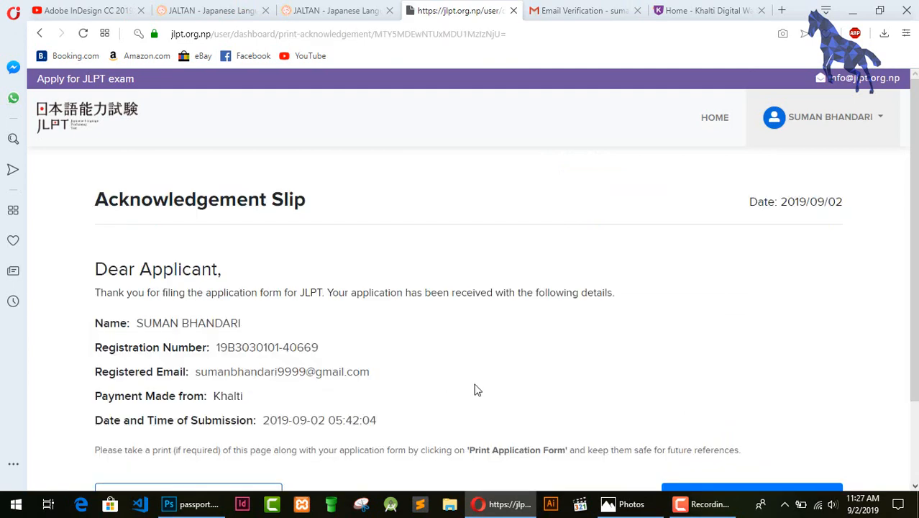
Open the two-page application form PDF from the acknowledgement slip and scroll through it
{"action": "scroll", "coordinate": [501, 386], "scroll_direction": "down", "scroll_amount": 1}
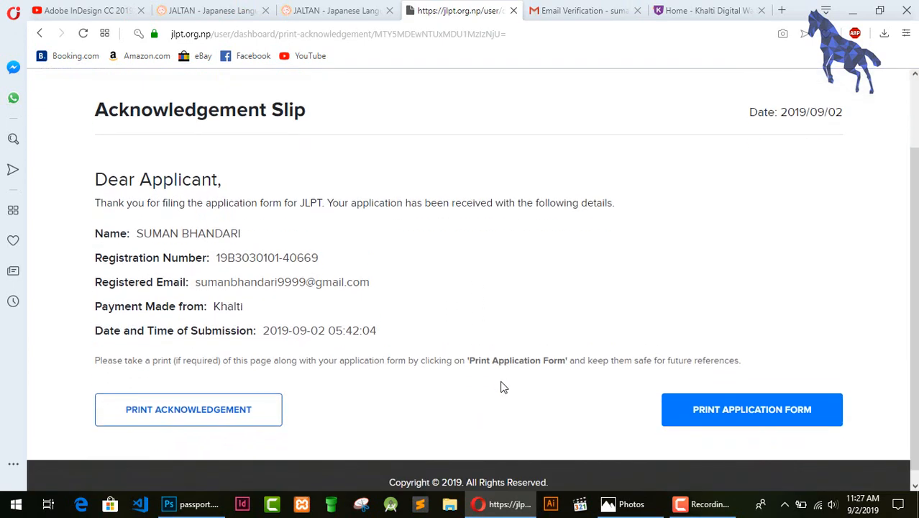
{"action": "left_click", "coordinate": [763, 410]}
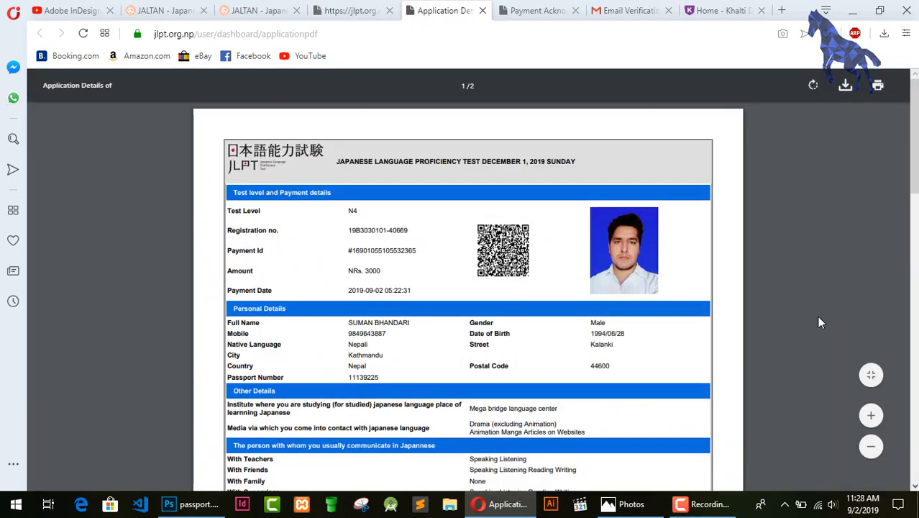
{"action": "scroll", "coordinate": [819, 318], "scroll_direction": "down", "scroll_amount": 3}
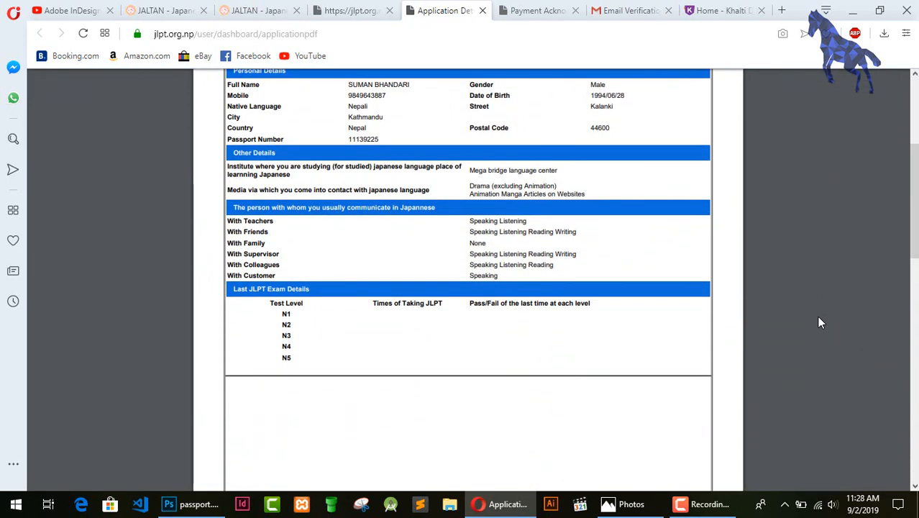
{"action": "scroll", "coordinate": [819, 323], "scroll_direction": "down", "scroll_amount": 4}
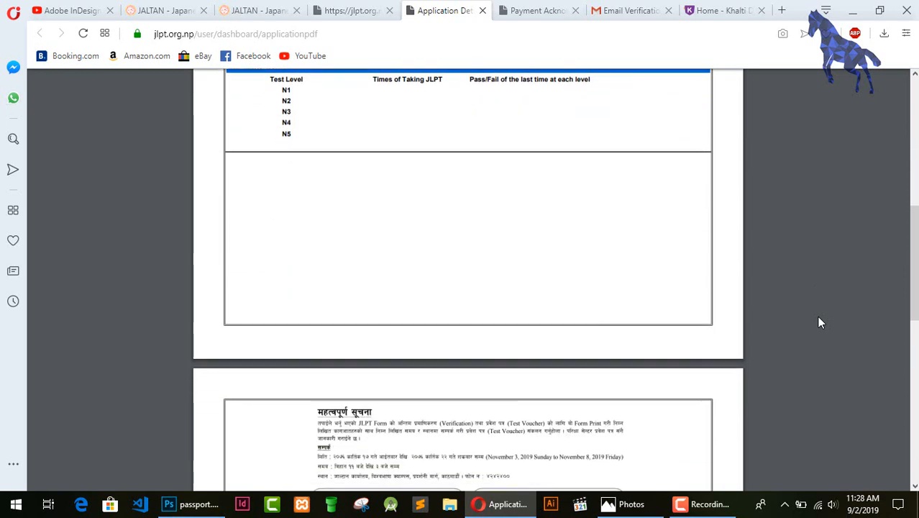
{"action": "scroll", "coordinate": [819, 322], "scroll_direction": "down", "scroll_amount": 2}
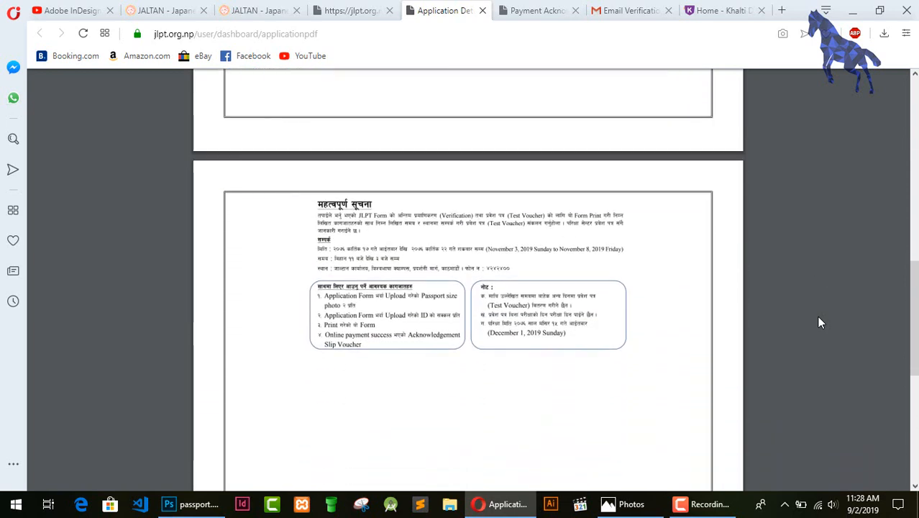